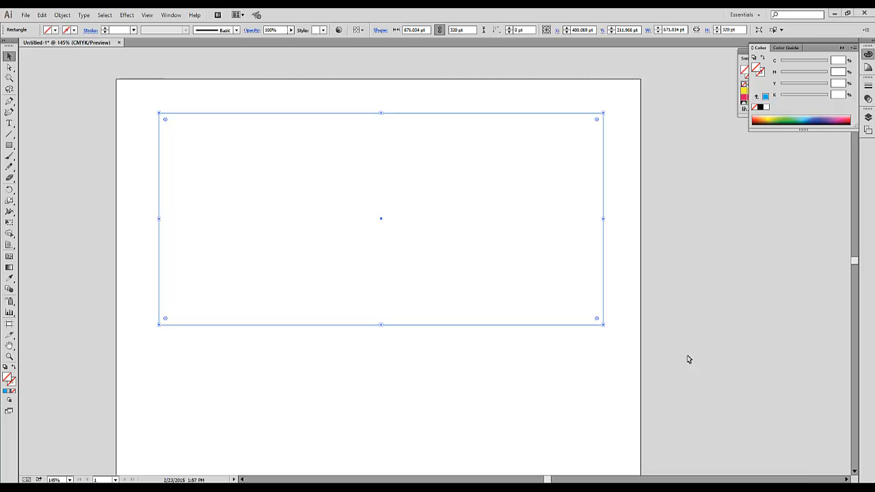
# Fill the selected rectangle with a linear gradient from white to blue (C 70, M 15, Y 0, K 0).
pyautogui.doubleClick(9, 269)
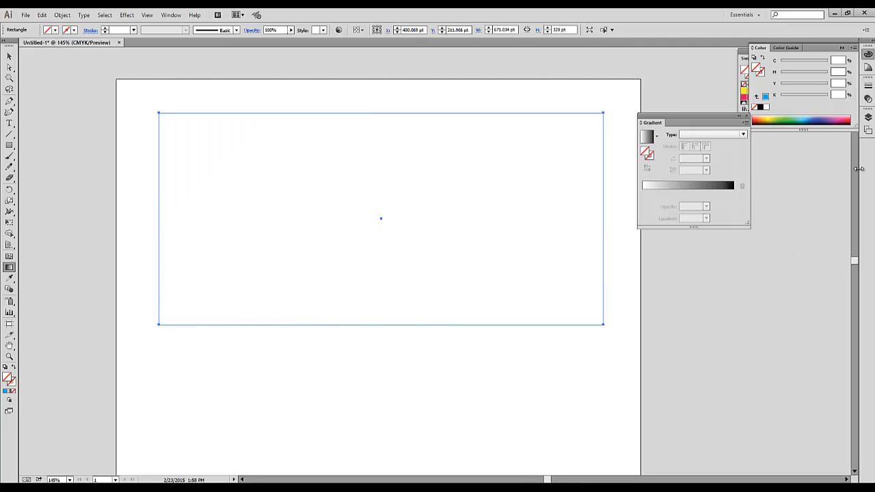
pyautogui.click(687, 187)
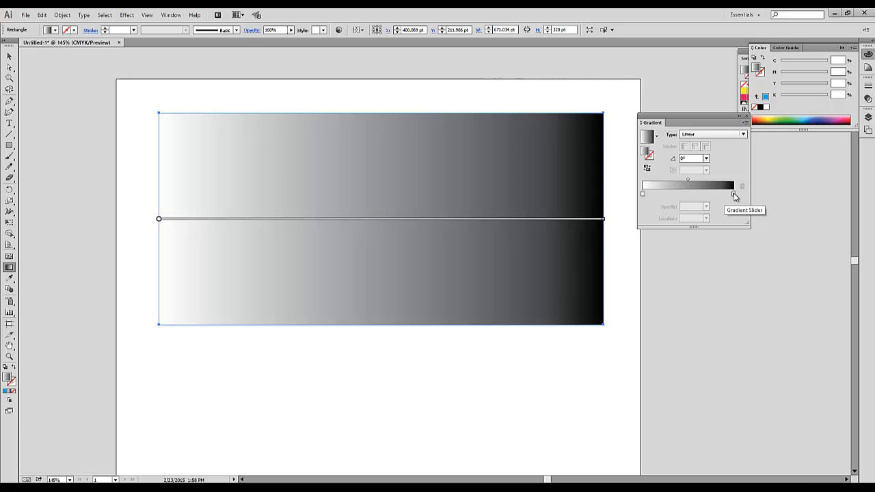
pyautogui.doubleClick(734, 194)
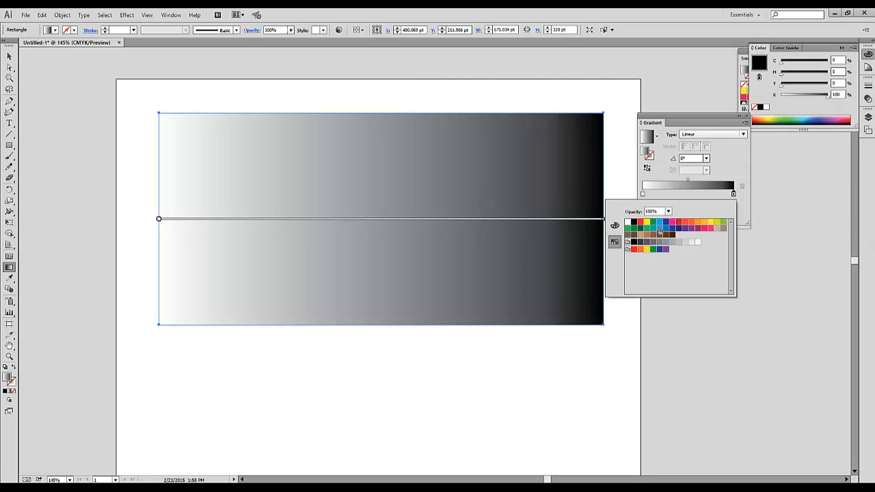
pyautogui.click(660, 230)
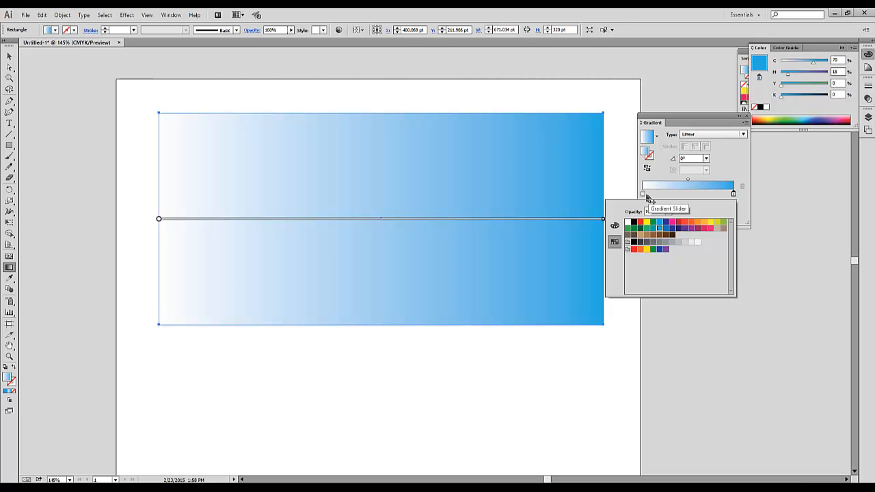
# Set the rectangle's gradient angle to 90° and deselect it.
pyautogui.click(707, 159)
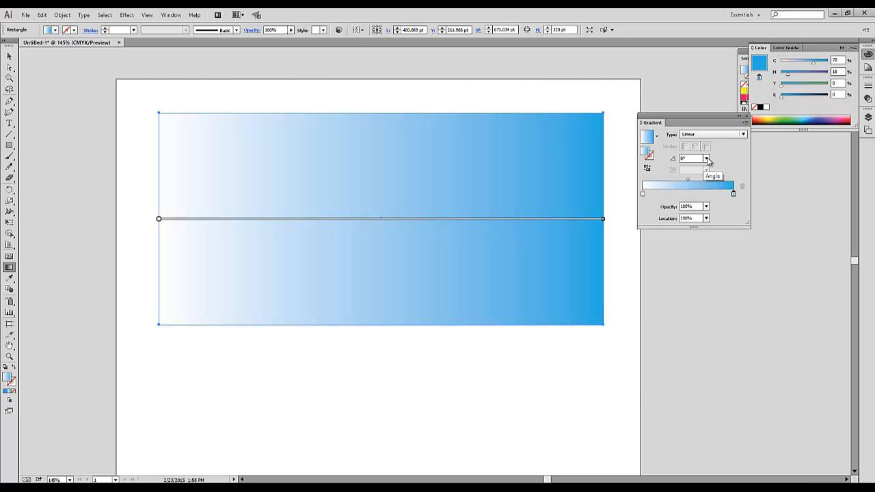
pyautogui.click(707, 159)
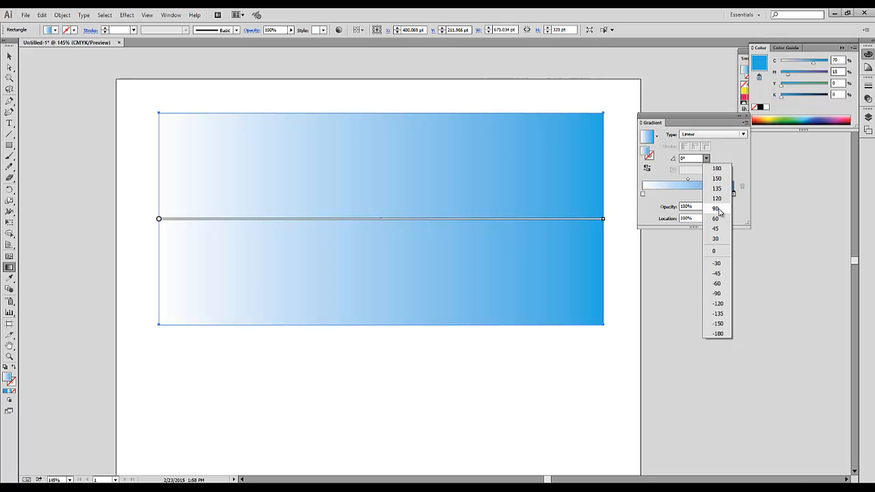
pyautogui.click(717, 209)
pyautogui.click(10, 56)
pyautogui.click(85, 90)
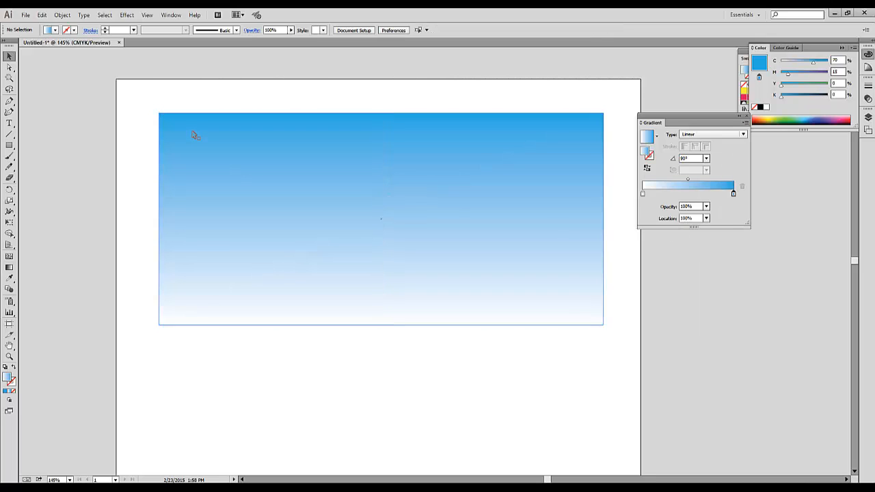
# Lock the blue gradient rectangle.
pyautogui.click(193, 134)
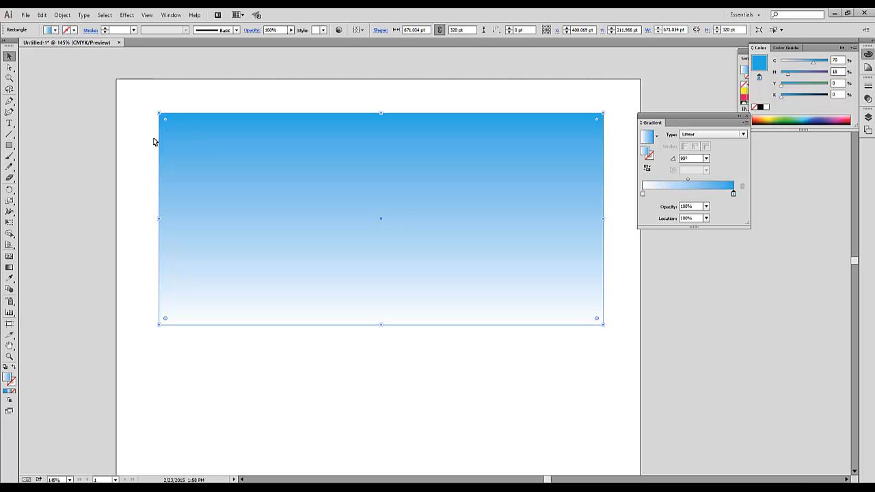
pyautogui.click(62, 15)
pyautogui.moveTo(78, 69)
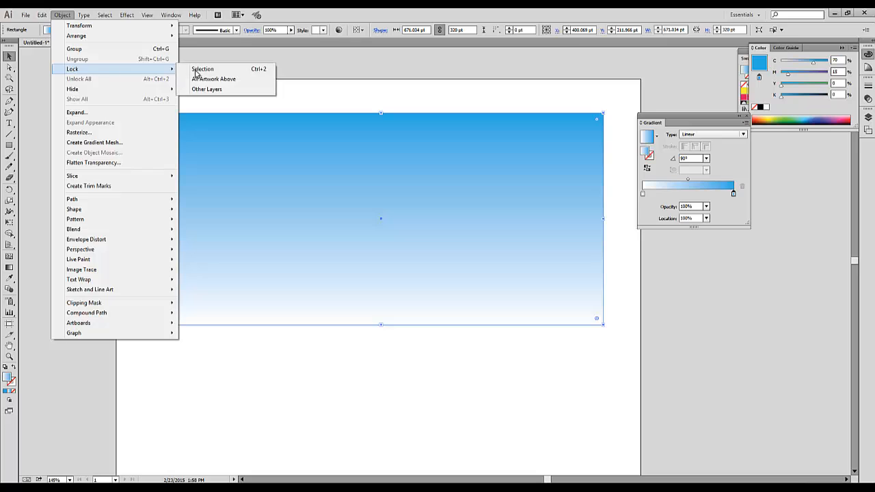
pyautogui.click(204, 70)
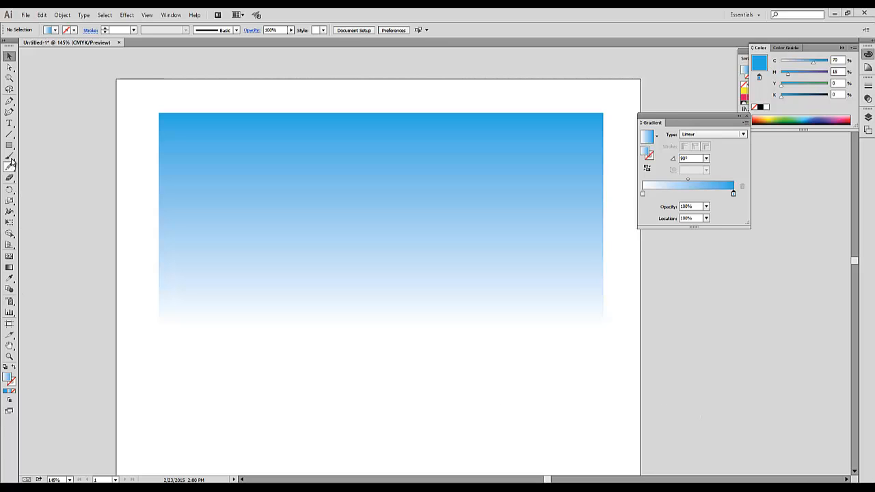
# Draw an ellipse about 194 × 91 pt just below the gradient rectangle and fill it with 40% black grey.
pyautogui.moveTo(17, 151); pyautogui.dragTo(41, 167)
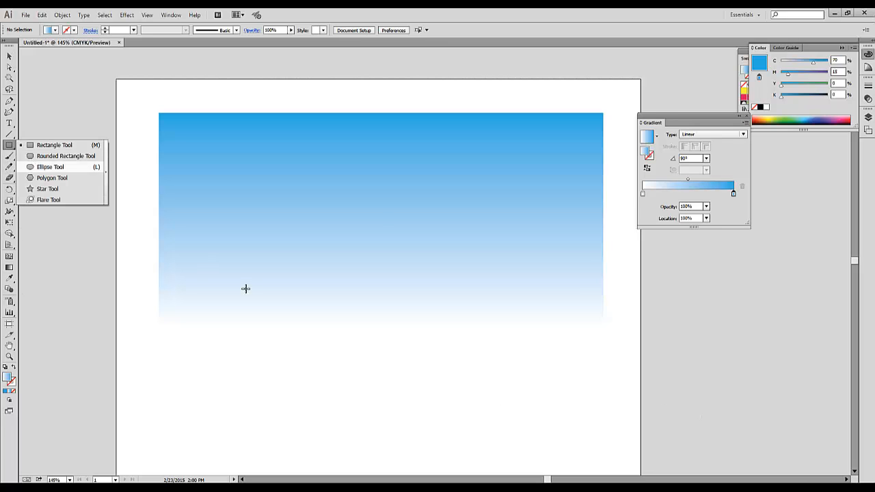
pyautogui.moveTo(310, 319); pyautogui.dragTo(439, 379)
pyautogui.click(55, 30)
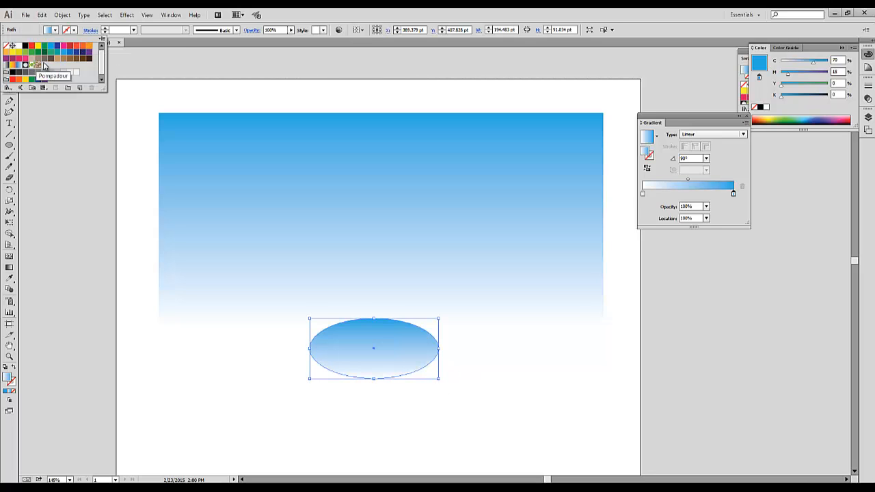
pyautogui.click(43, 72)
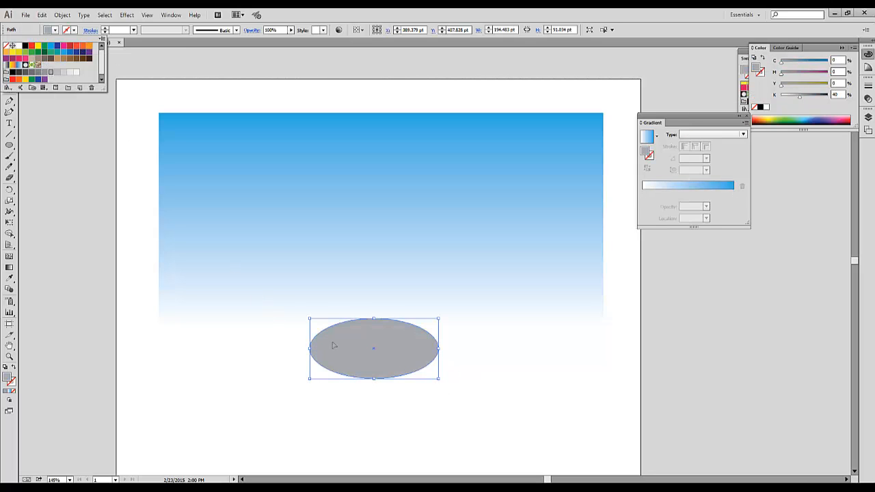
pyautogui.click(395, 348)
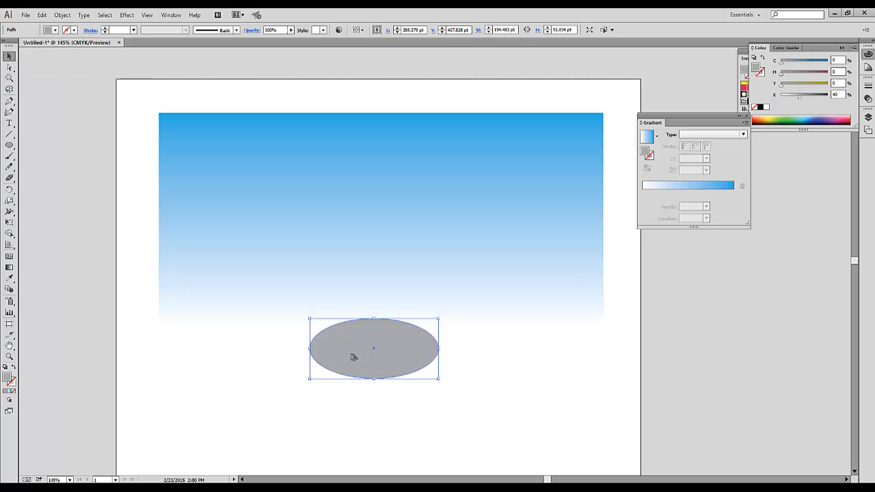
# Place a smaller copy of the ellipse, about 97 × 32 pt, inside its upper part and fill it with a lighter 20% grey.
pyautogui.moveTo(353, 358); pyautogui.dragTo(381, 352)
pyautogui.moveTo(466, 314); pyautogui.dragTo(402, 342)
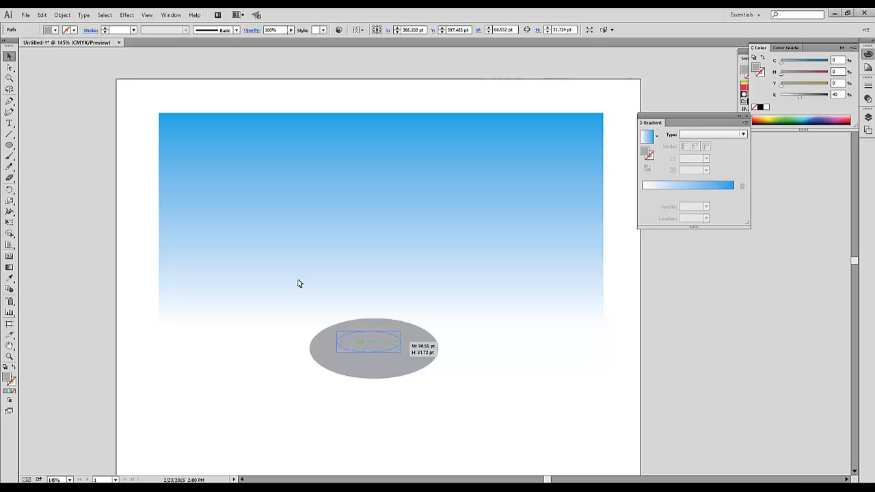
pyautogui.click(49, 30)
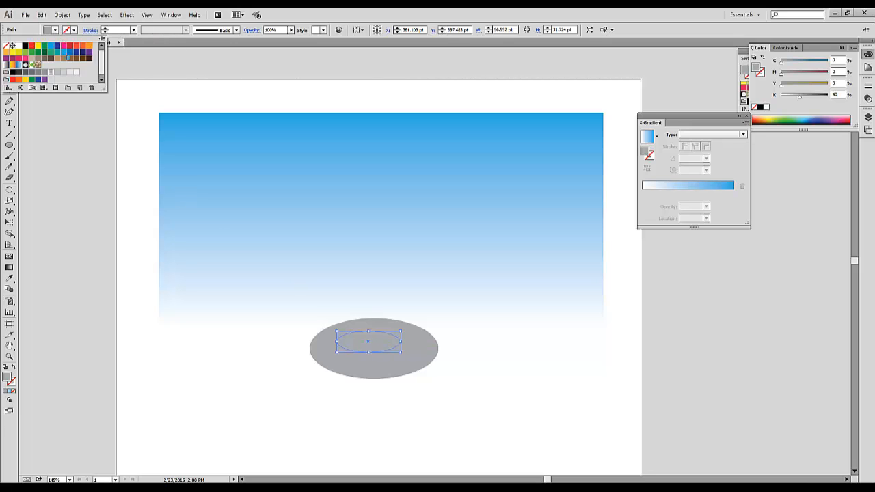
pyautogui.click(63, 72)
# Select both ellipses and set the blend options to Specified Steps with 8 steps.
pyautogui.moveTo(315, 406); pyautogui.dragTo(439, 316)
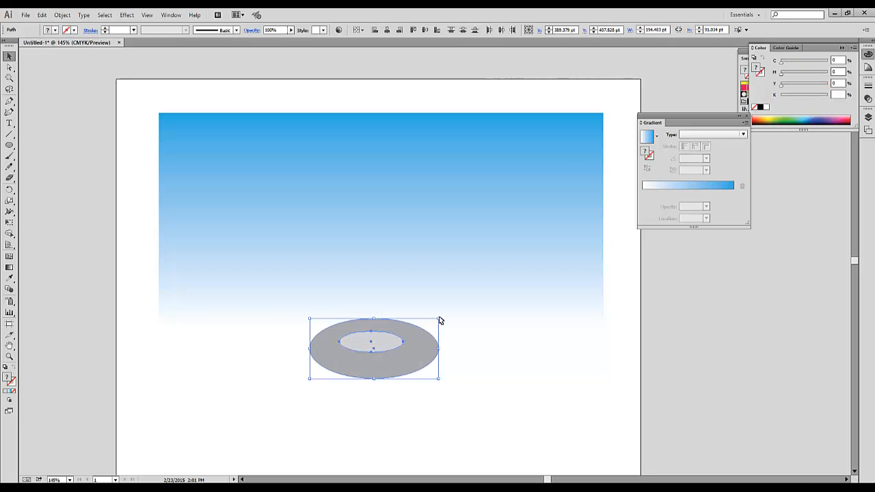
pyautogui.click(63, 15)
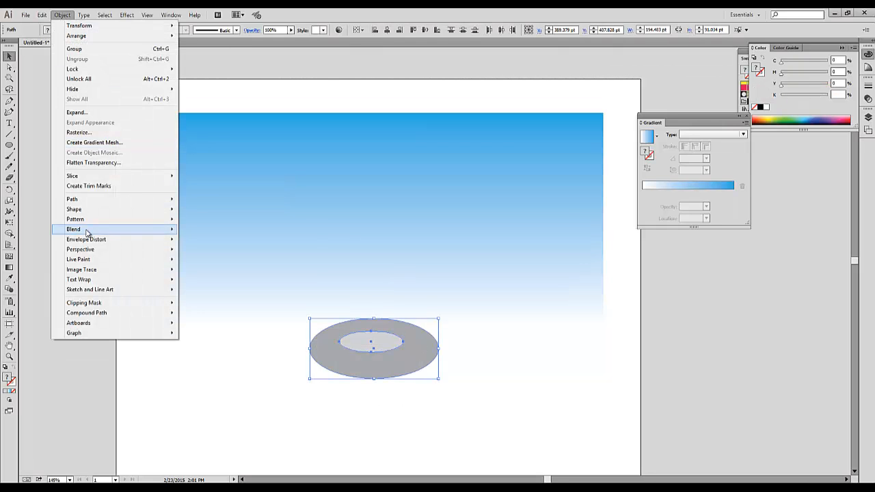
pyautogui.moveTo(87, 233)
pyautogui.click(213, 252)
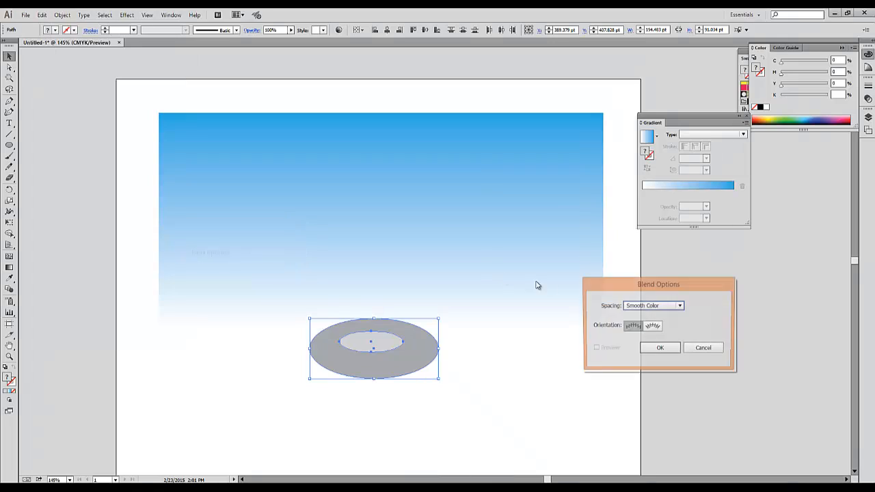
pyautogui.moveTo(659, 293); pyautogui.dragTo(592, 264)
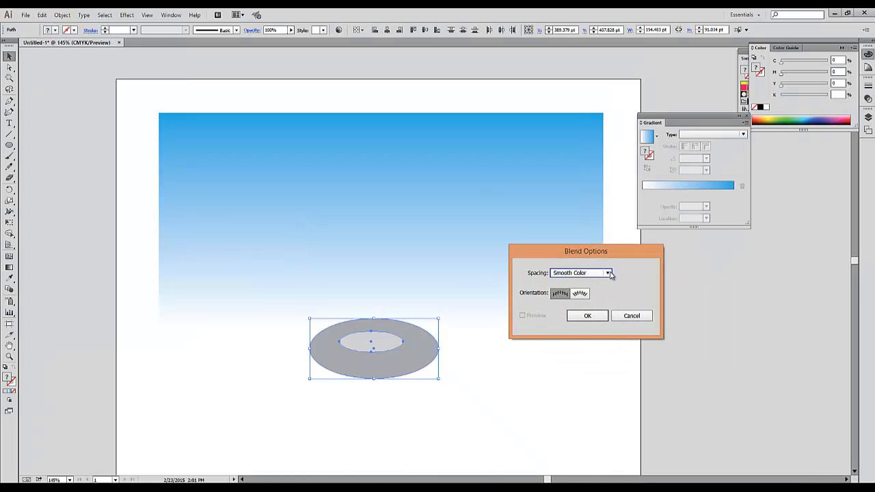
pyautogui.click(607, 273)
pyautogui.click(580, 294)
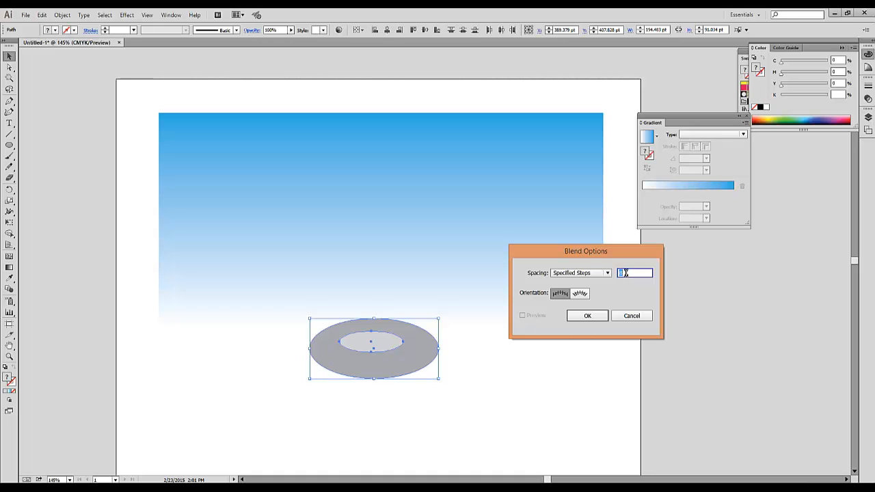
pyautogui.click(585, 321)
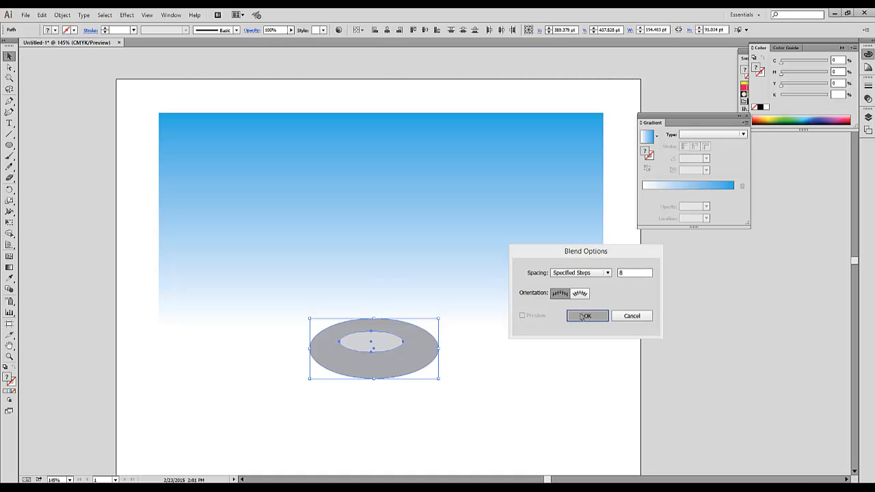
# Blend the two grey ellipses, move the blended shape a little to the left and deselect it.
pyautogui.click(62, 15)
pyautogui.moveTo(106, 230)
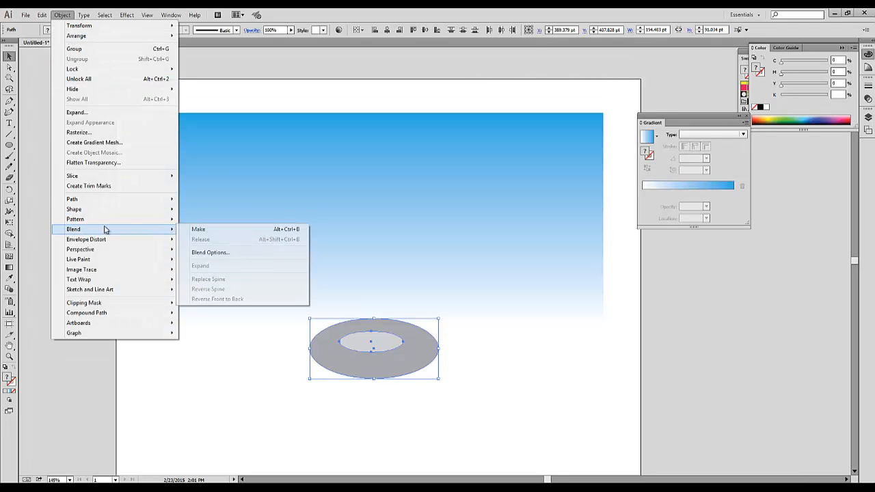
pyautogui.click(206, 233)
pyautogui.moveTo(425, 366); pyautogui.dragTo(380, 367)
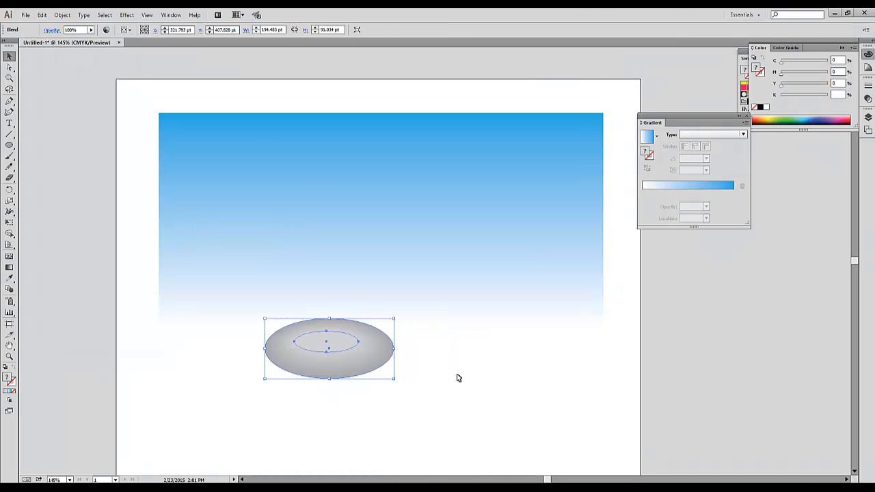
pyautogui.click(459, 378)
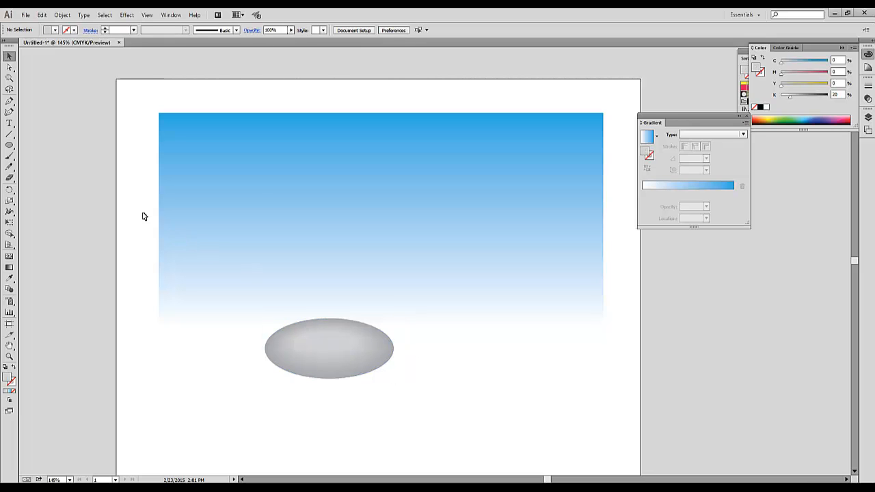
# Draw an ellipse about 201 × 86 pt to the right of the blended shape and warp its outline into an irregular stone shape.
pyautogui.click(10, 145)
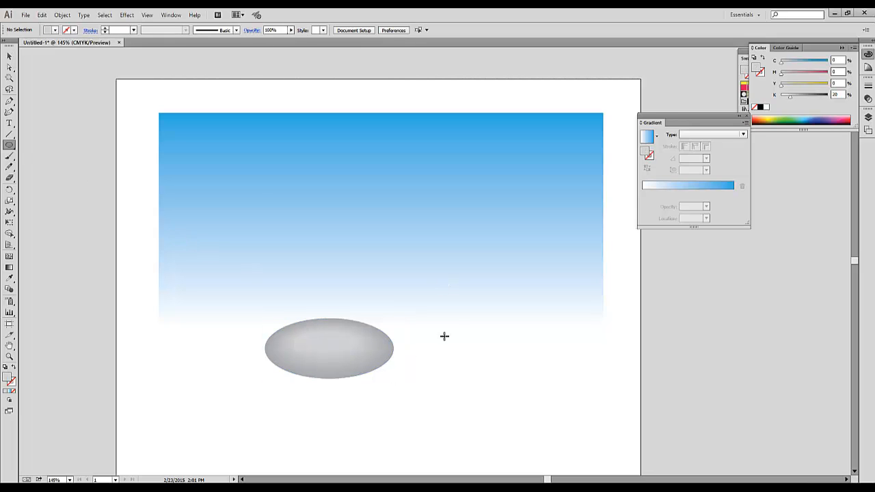
pyautogui.moveTo(447, 322); pyautogui.dragTo(578, 377)
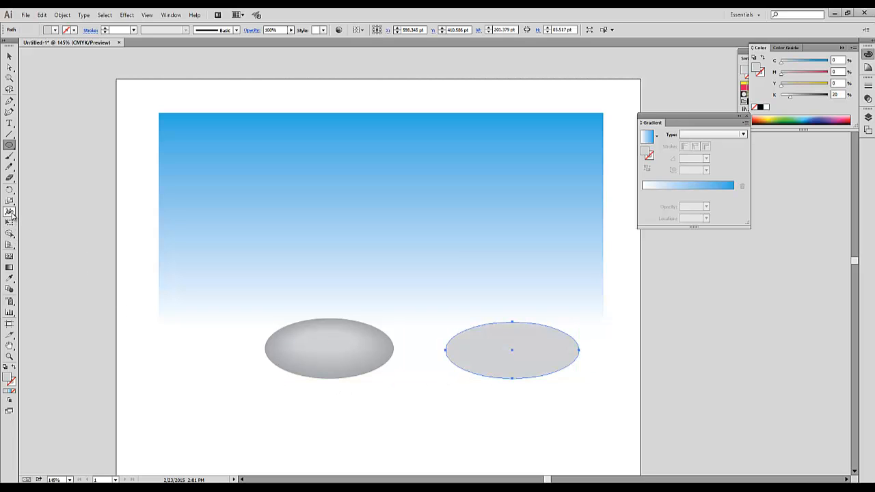
pyautogui.click(11, 213)
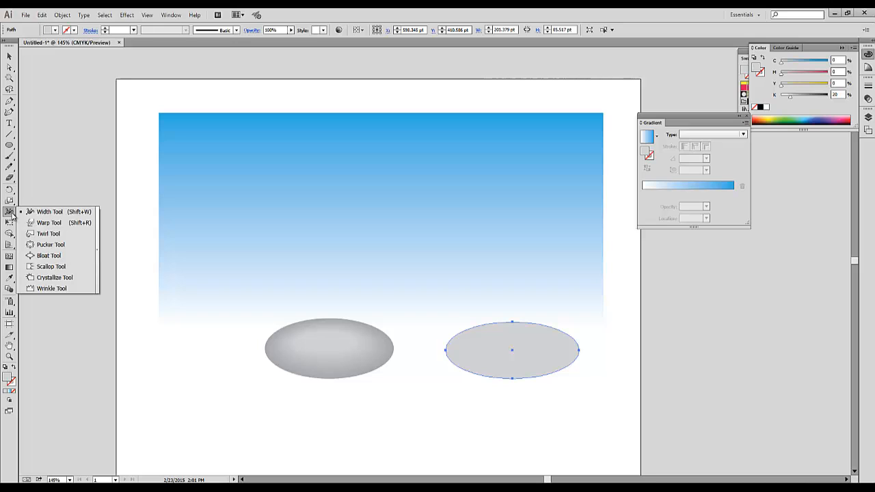
pyautogui.click(48, 223)
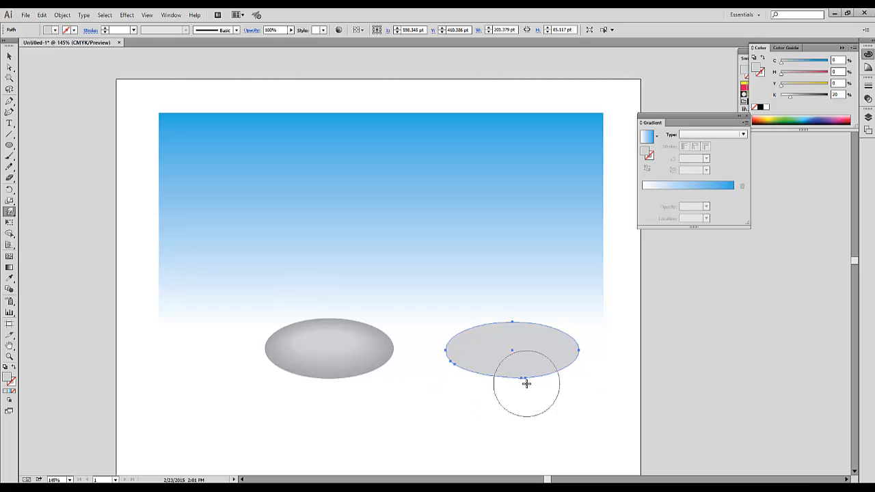
pyautogui.moveTo(524, 377); pyautogui.dragTo(567, 375)
pyautogui.moveTo(472, 365); pyautogui.dragTo(468, 368)
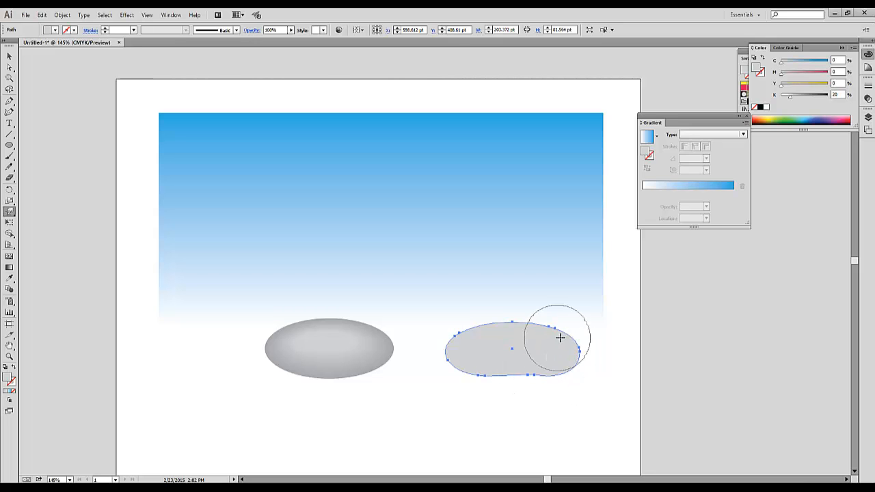
pyautogui.moveTo(560, 337); pyautogui.dragTo(563, 337)
pyautogui.moveTo(480, 330)
pyautogui.mouseDown()
pyautogui.moveTo(538, 335)
pyautogui.moveTo(544, 327)
pyautogui.moveTo(500, 328)
pyautogui.mouseUp()
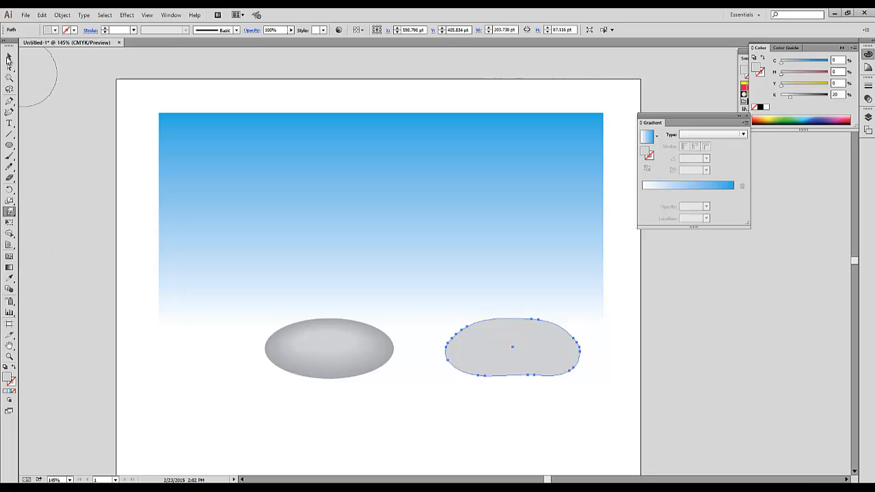
# Fill the warped shape with a dark grey of 60% black.
pyautogui.click(8, 59)
pyautogui.click(54, 30)
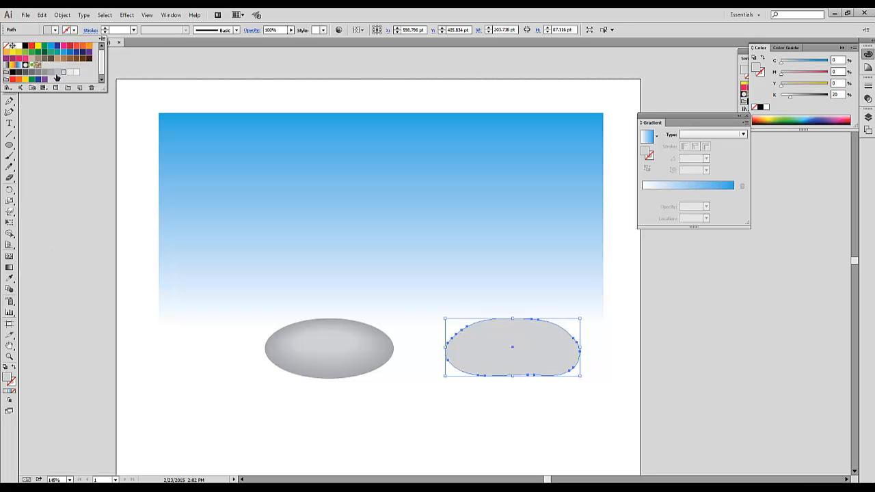
pyautogui.click(34, 71)
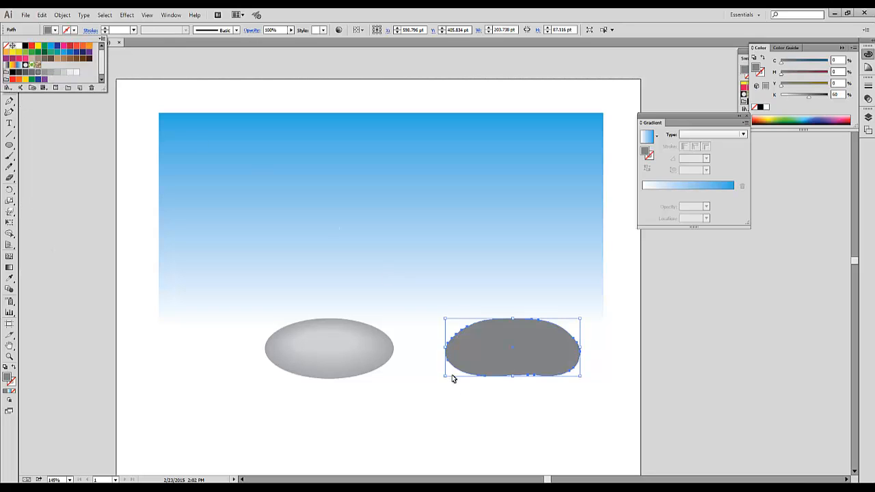
pyautogui.click(478, 397)
# Place a smaller copy of the warped shape, about 78 × 33 pt, inside its upper part and fill it with 20% grey.
pyautogui.moveTo(574, 332); pyautogui.dragTo(517, 336)
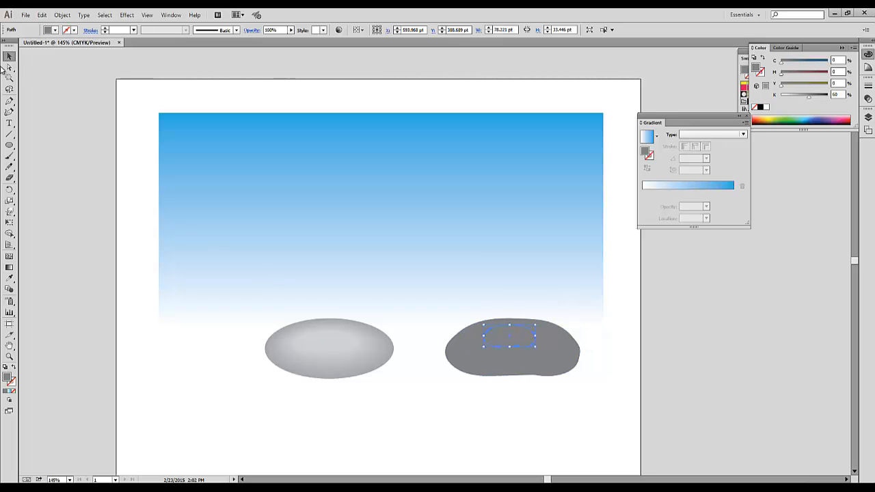
pyautogui.click(55, 30)
pyautogui.click(66, 72)
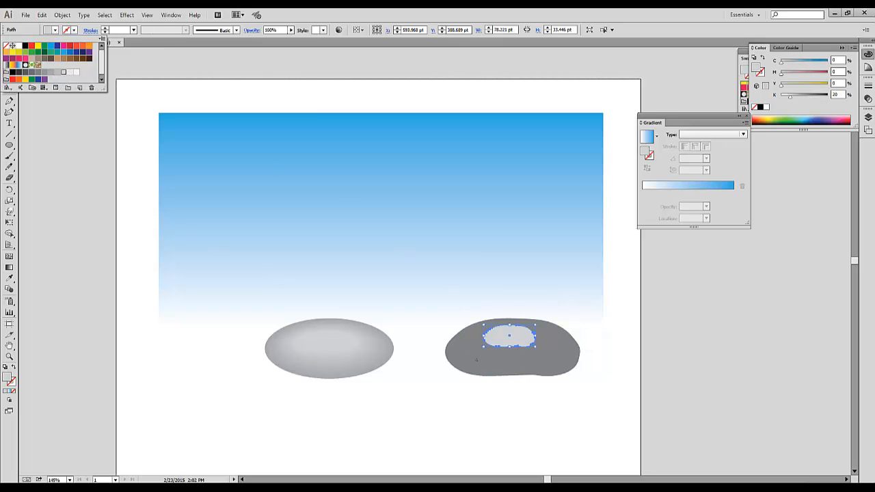
# Blend the dark warped stone shape with its light inner copy and deselect the result.
pyautogui.click(451, 405)
pyautogui.moveTo(450, 404); pyautogui.dragTo(571, 342)
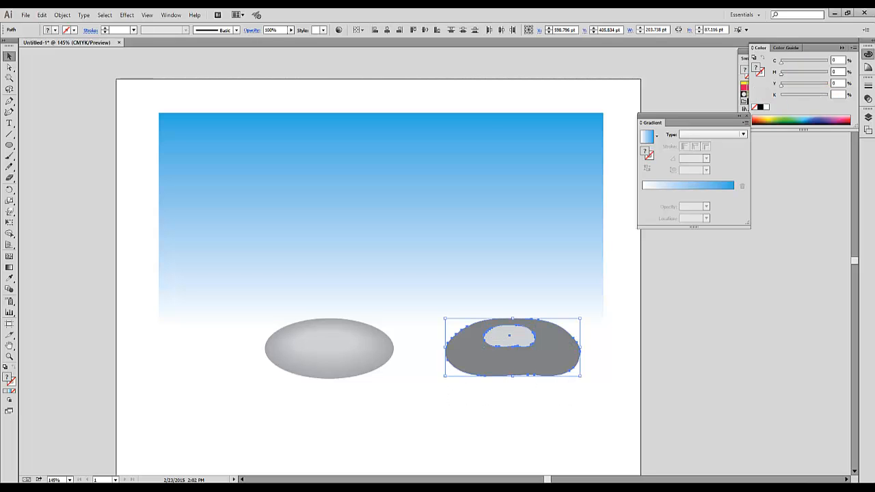
pyautogui.click(64, 18)
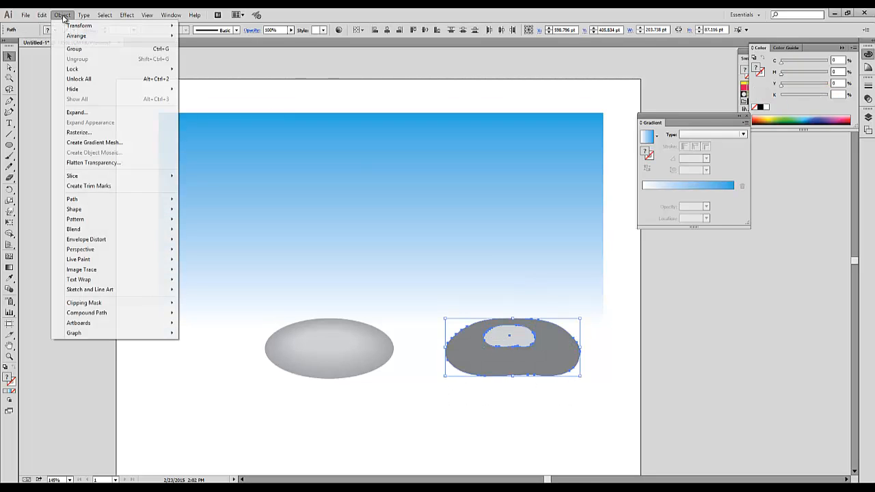
pyautogui.moveTo(87, 233)
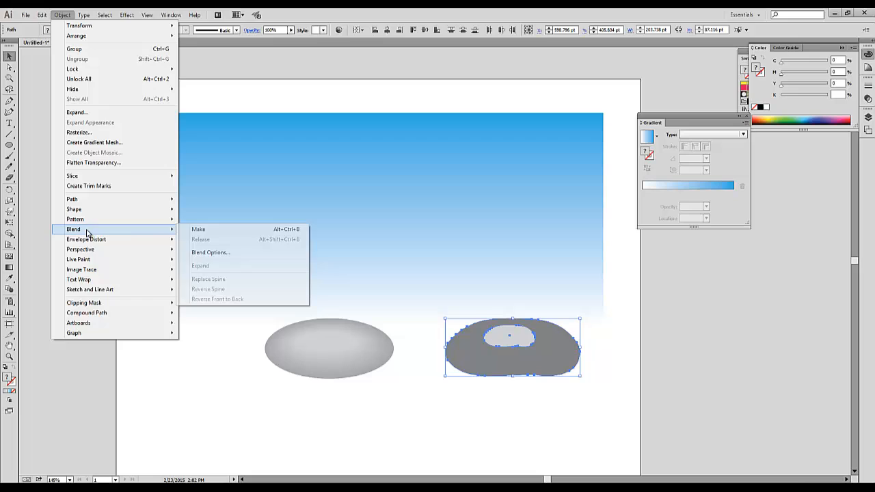
pyautogui.click(197, 229)
pyautogui.click(467, 412)
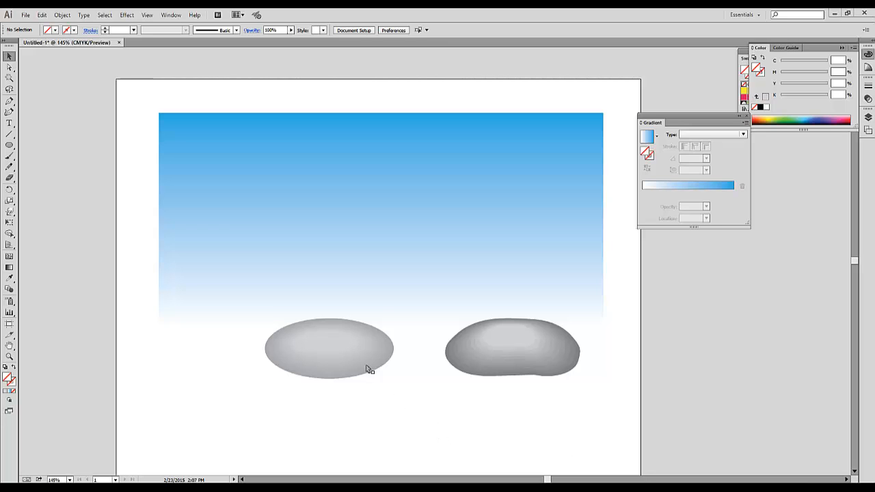
# Place smaller copies of the stones beneath the originals: an ellipse about 86 × 40 pt and two warped stones about 137 × 58 pt and 115 × 49 pt.
pyautogui.moveTo(363, 350); pyautogui.dragTo(385, 400)
pyautogui.click(480, 359)
pyautogui.moveTo(488, 356); pyautogui.dragTo(448, 413)
pyautogui.moveTo(539, 377); pyautogui.dragTo(497, 394)
pyautogui.moveTo(453, 425); pyautogui.dragTo(261, 423)
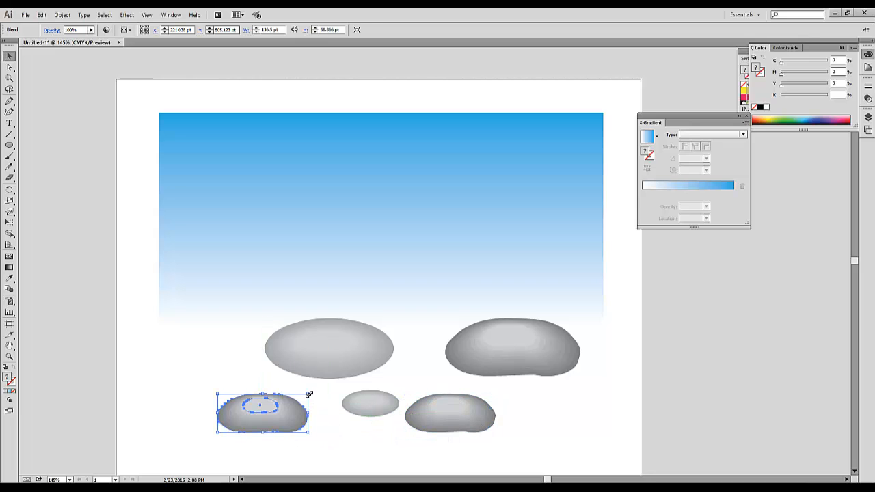
pyautogui.moveTo(308, 394); pyautogui.dragTo(301, 411)
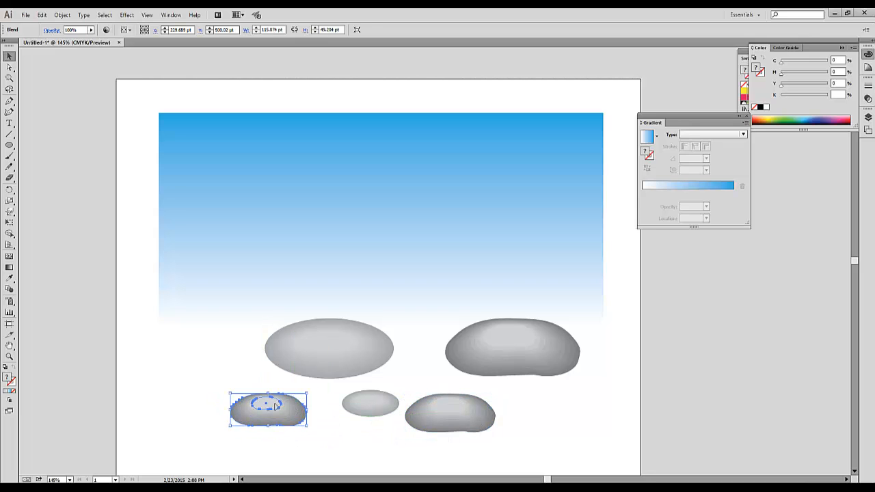
# Tint the smallest warped stone green by adjusting its color balance to cyan 28% and magenta -37% with yellow increased.
pyautogui.click(42, 16)
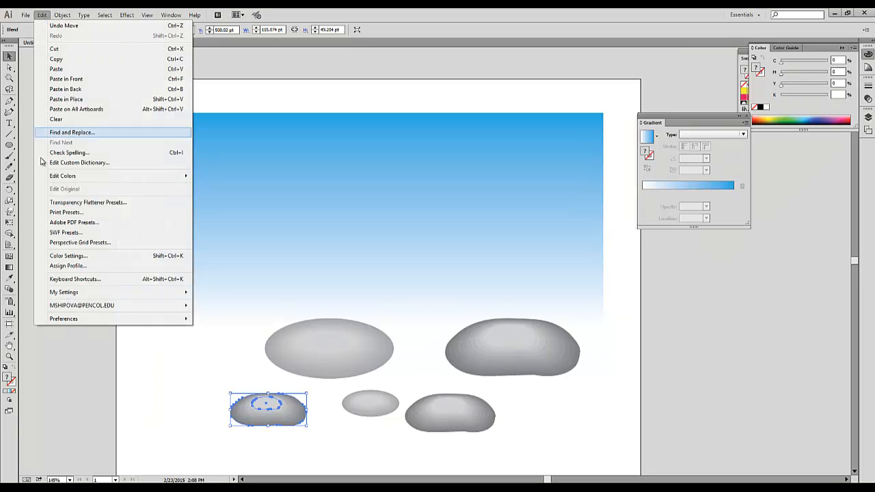
pyautogui.moveTo(158, 176)
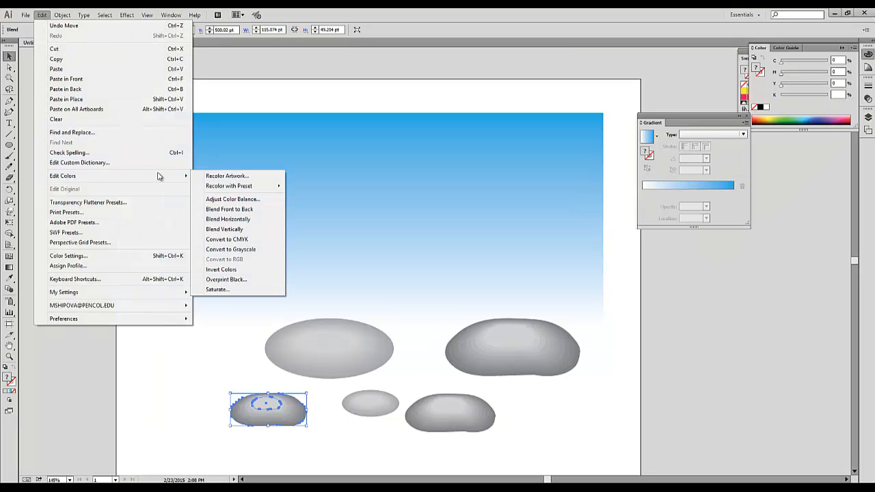
pyautogui.click(238, 202)
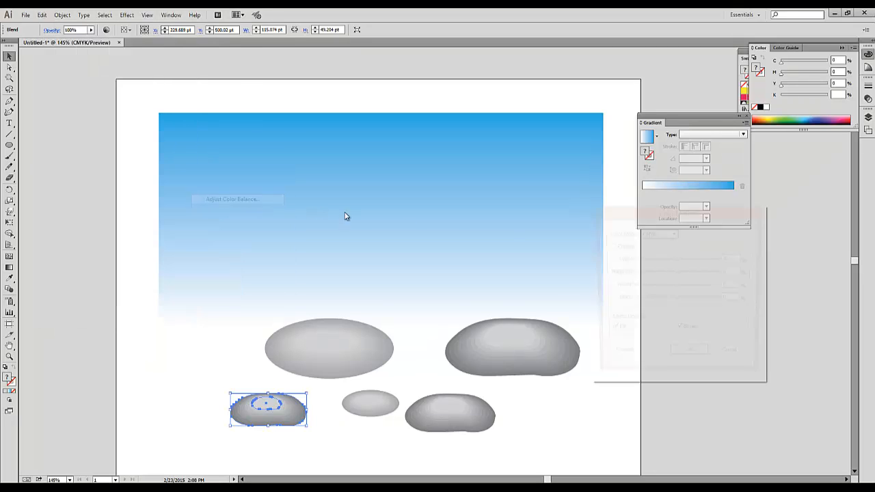
pyautogui.click(605, 359)
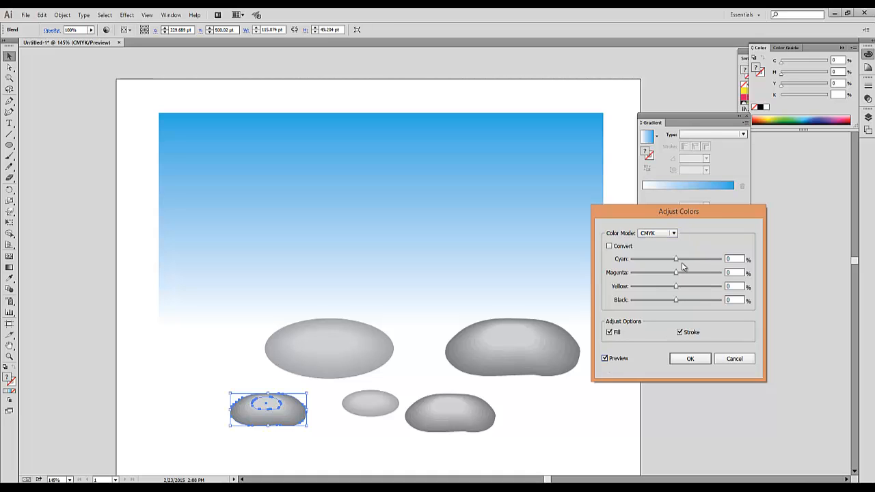
pyautogui.moveTo(680, 261); pyautogui.dragTo(690, 288)
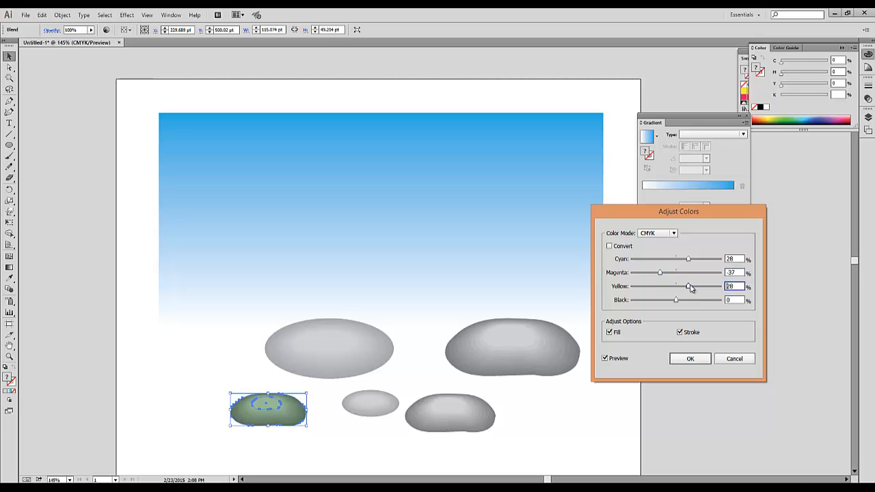
pyautogui.click(690, 359)
# Tint the other small warped stone blue by adjusting its color balance to cyan 24% and yellow -27%.
pyautogui.click(465, 416)
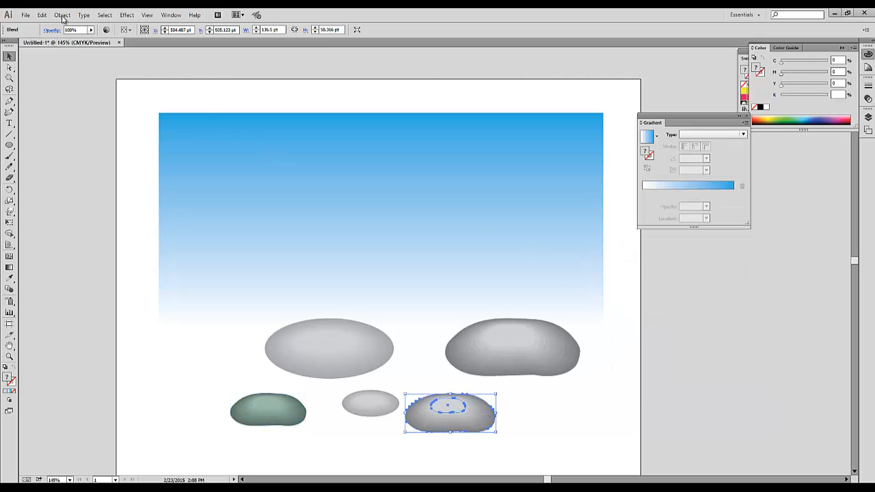
pyautogui.click(42, 15)
pyautogui.moveTo(183, 179)
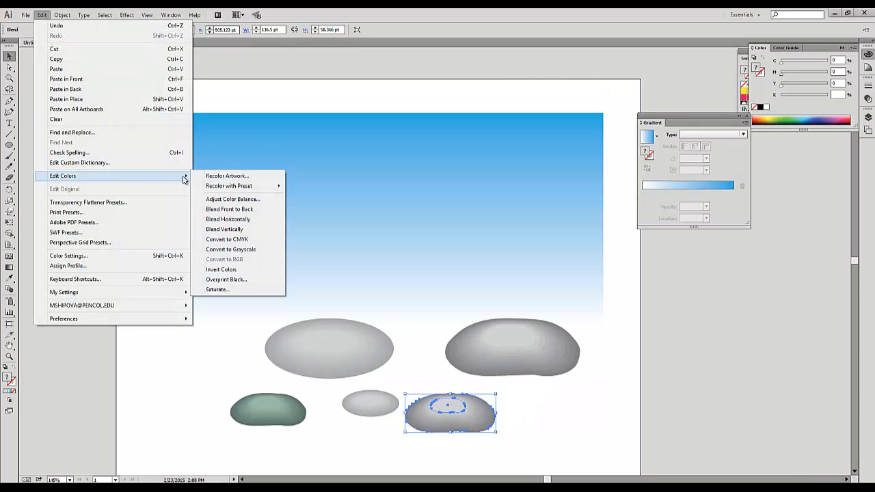
pyautogui.click(222, 199)
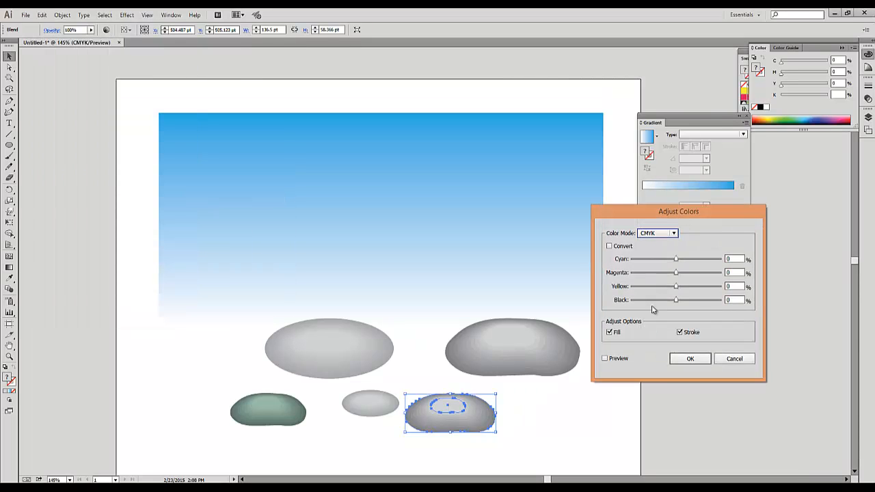
pyautogui.moveTo(696, 287); pyautogui.dragTo(664, 289)
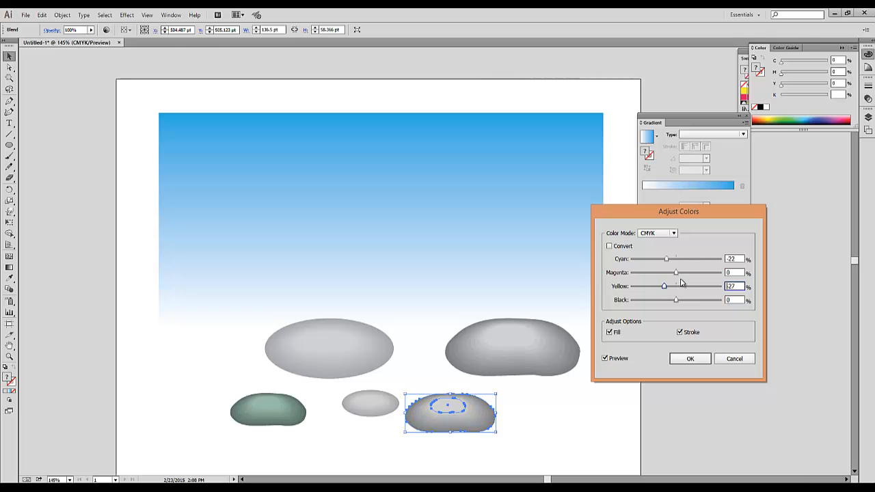
pyautogui.moveTo(666, 259); pyautogui.dragTo(687, 259)
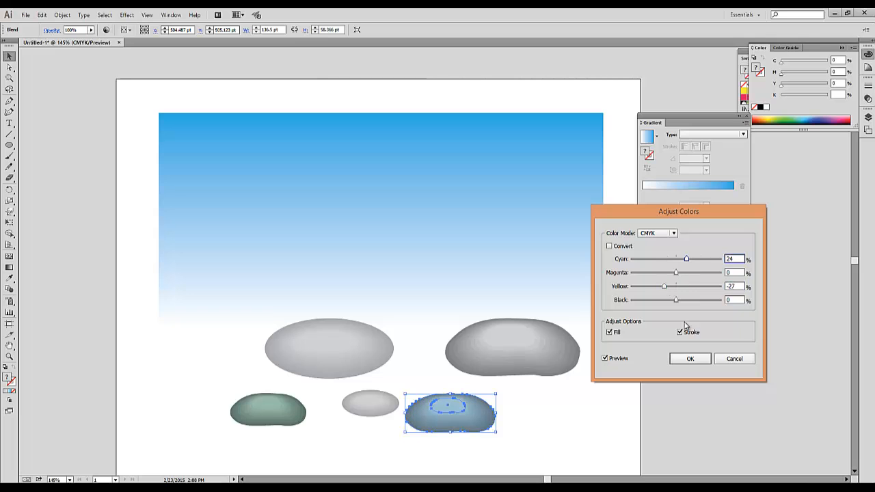
pyautogui.click(690, 359)
# Darken the small grey ellipse stone by adjusting its color balance to magenta -56%, yellow 8% and black 38%.
pyautogui.click(371, 403)
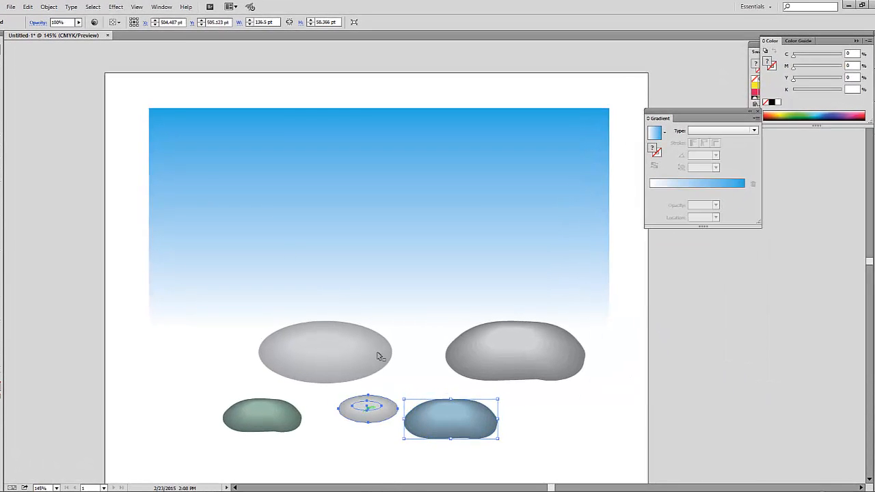
pyautogui.click(28, 7)
pyautogui.moveTo(137, 174)
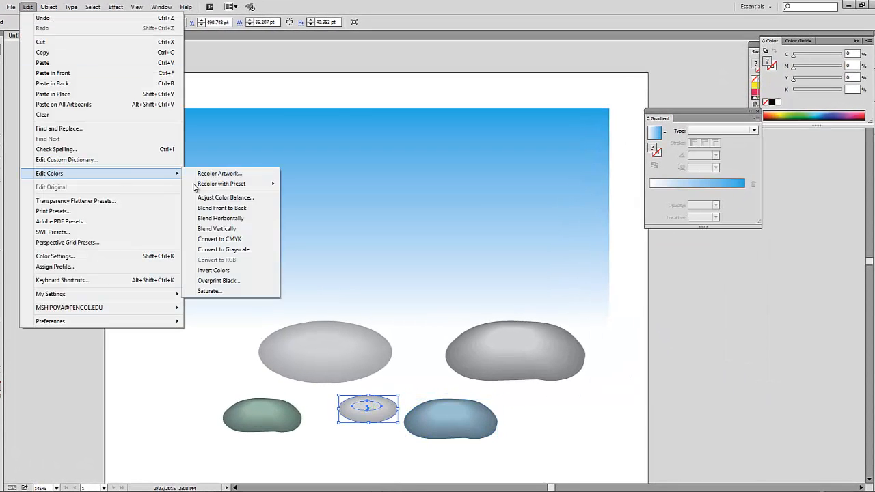
pyautogui.click(216, 198)
pyautogui.moveTo(700, 303); pyautogui.dragTo(704, 307)
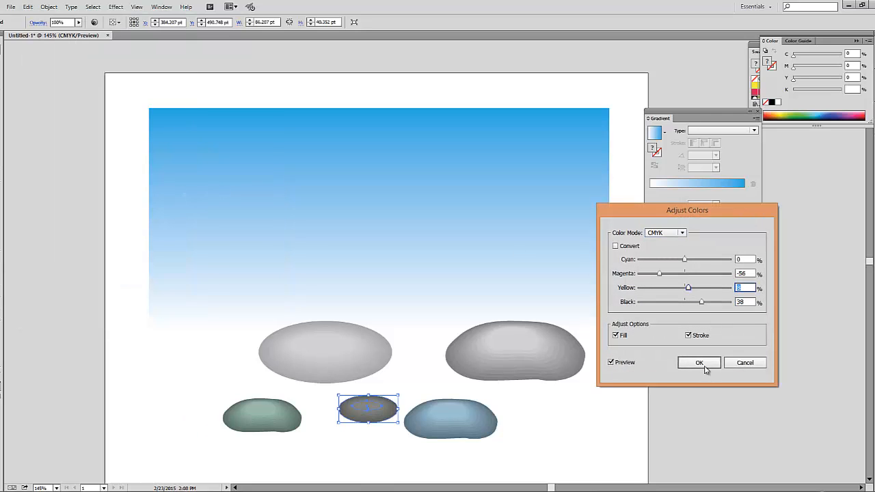
pyautogui.click(705, 367)
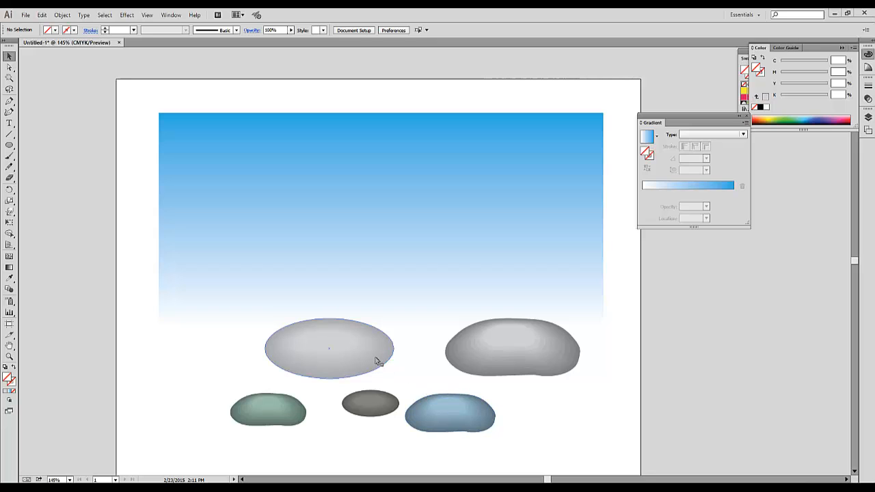
# Scale down the large light grey ellipse stone, then move the large warped stone beside it and shrink it too.
pyautogui.click(375, 333)
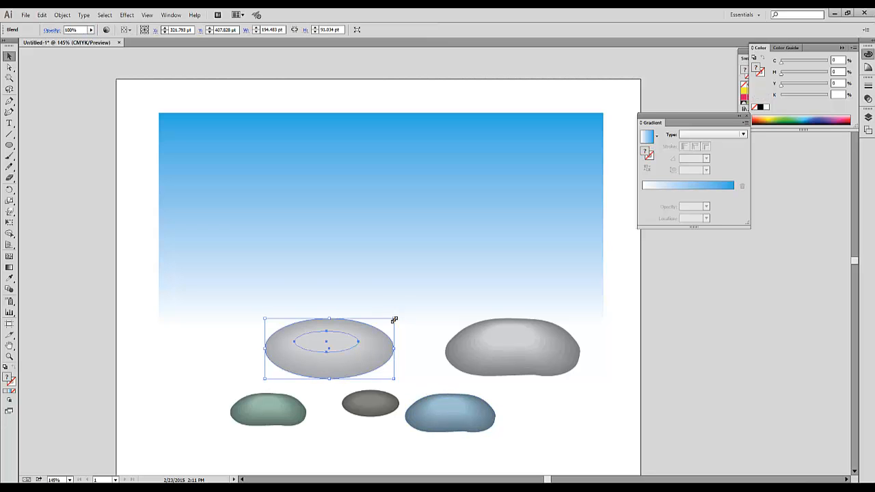
pyautogui.moveTo(393, 319); pyautogui.dragTo(330, 347)
pyautogui.moveTo(464, 350); pyautogui.dragTo(345, 356)
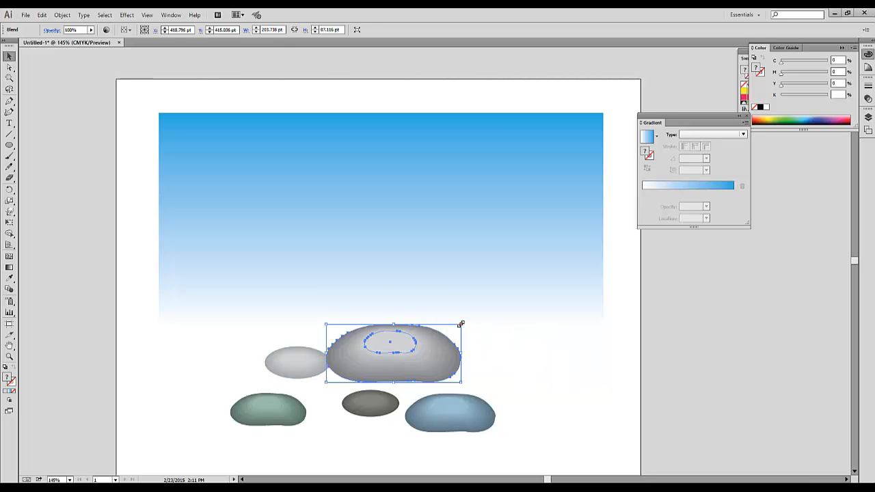
pyautogui.moveTo(459, 327); pyautogui.dragTo(397, 344)
# Gather the stones into a tight cluster, with the dark stone behind and the blue and green stones shrunk in front, and deselect.
pyautogui.moveTo(304, 405); pyautogui.dragTo(335, 382)
pyautogui.moveTo(262, 404); pyautogui.dragTo(311, 384)
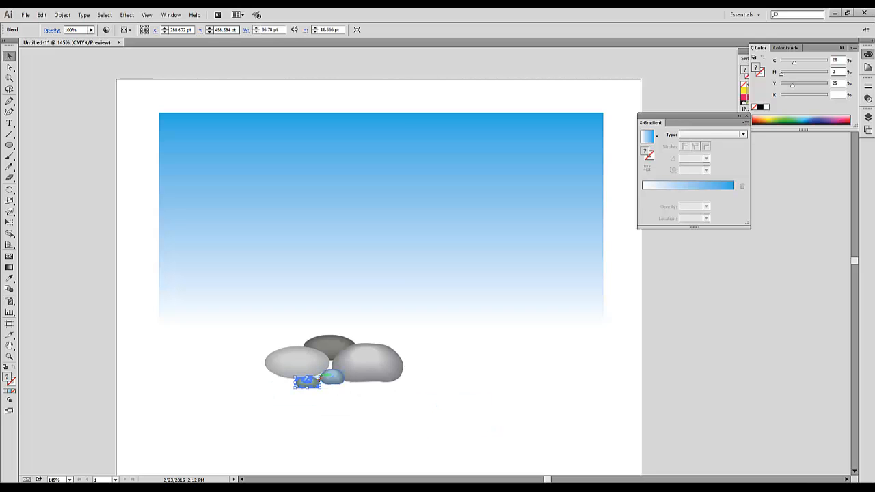
pyautogui.moveTo(335, 381); pyautogui.dragTo(316, 380)
pyautogui.click(366, 407)
pyautogui.moveTo(338, 351); pyautogui.dragTo(338, 358)
pyautogui.moveTo(300, 377); pyautogui.dragTo(299, 371)
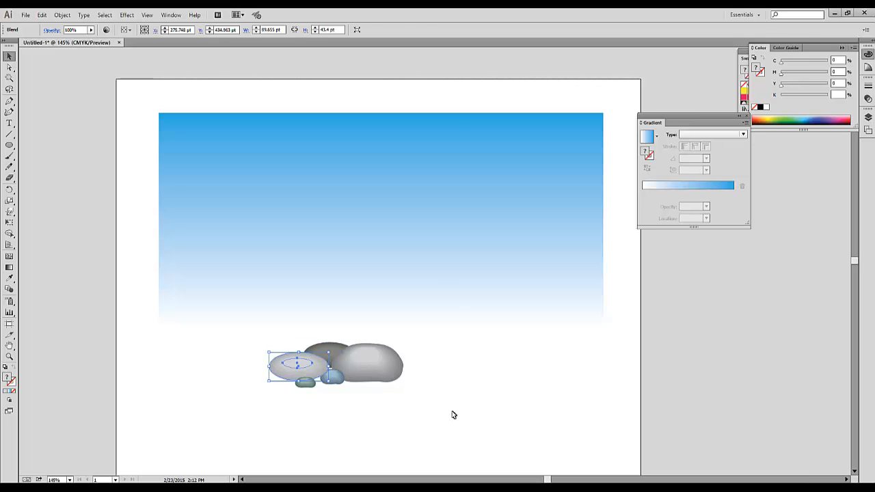
pyautogui.click(532, 422)
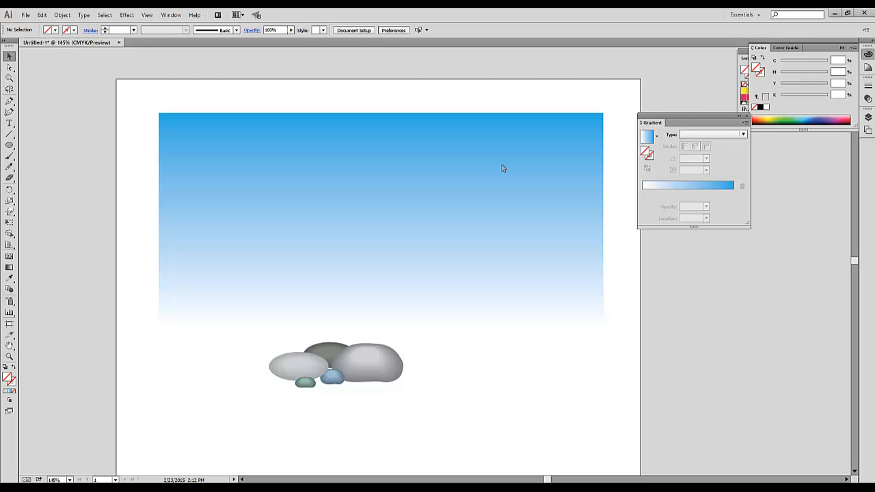
# Turn the whole stone cluster into a new scatter brush with the default options and delete the original artwork.
pyautogui.click(171, 15)
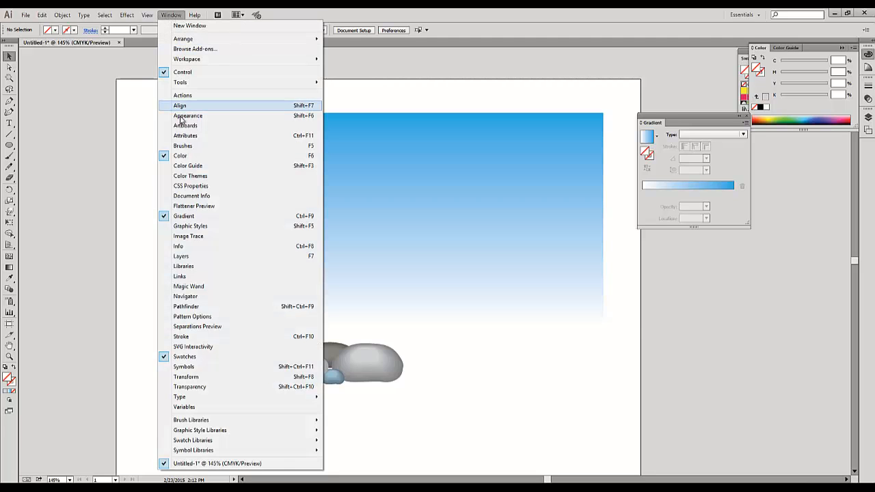
pyautogui.click(184, 145)
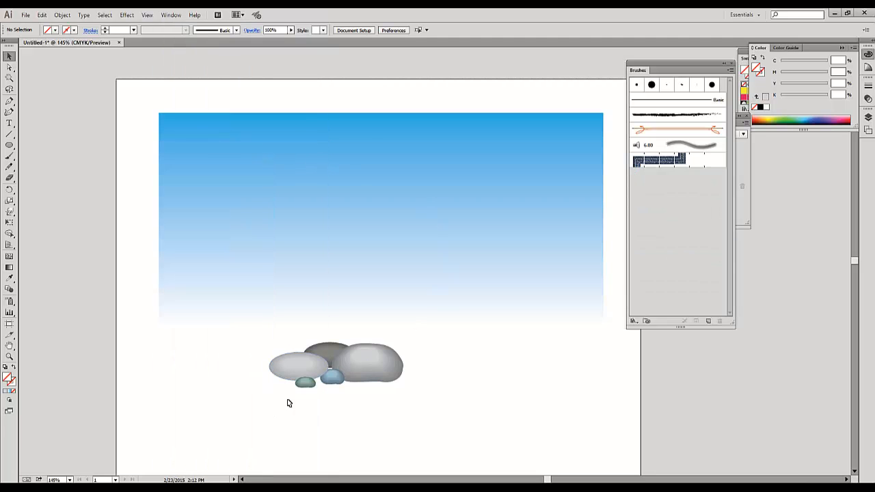
pyautogui.moveTo(272, 407); pyautogui.dragTo(391, 347)
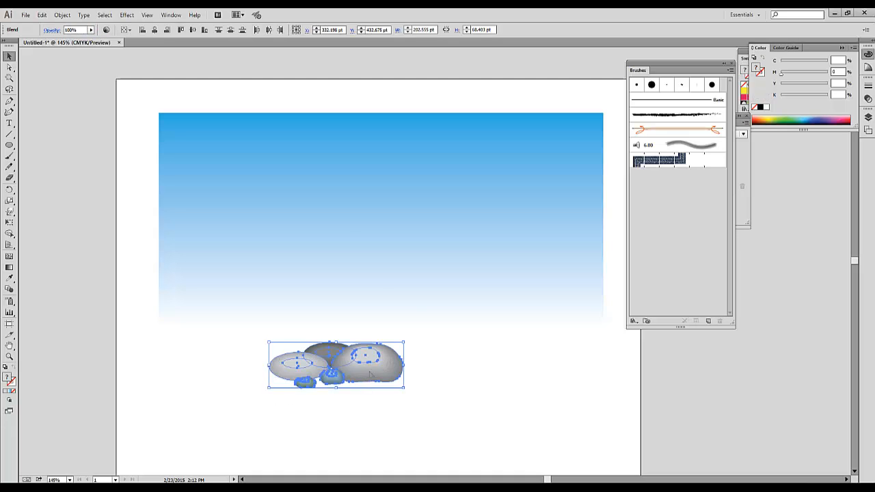
pyautogui.moveTo(370, 374)
pyautogui.mouseDown()
pyautogui.moveTo(400, 372)
pyautogui.moveTo(666, 203)
pyautogui.mouseUp()
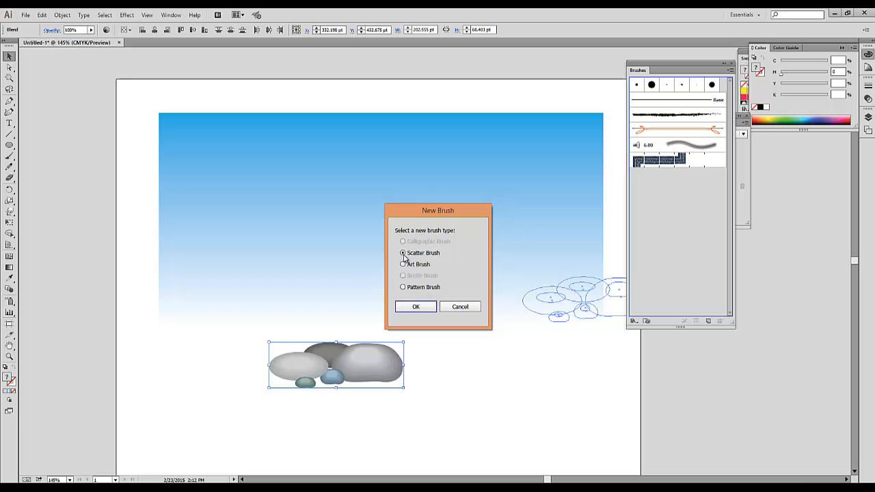
pyautogui.click(416, 307)
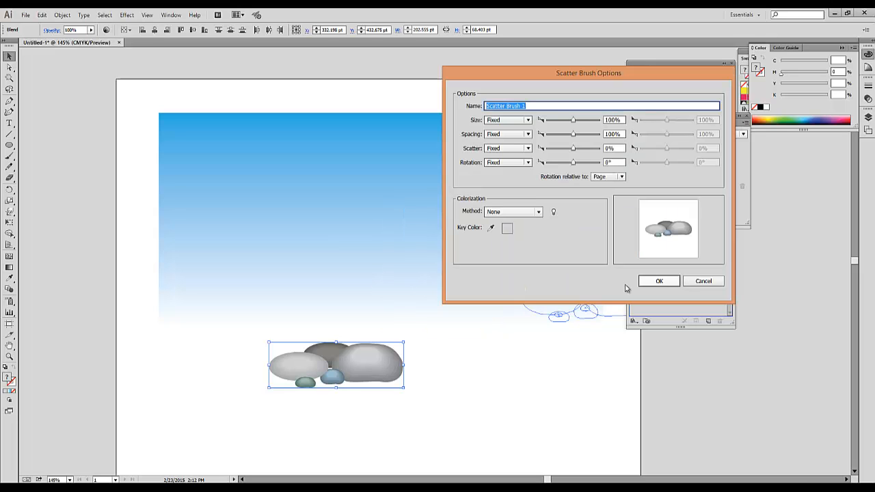
pyautogui.click(658, 281)
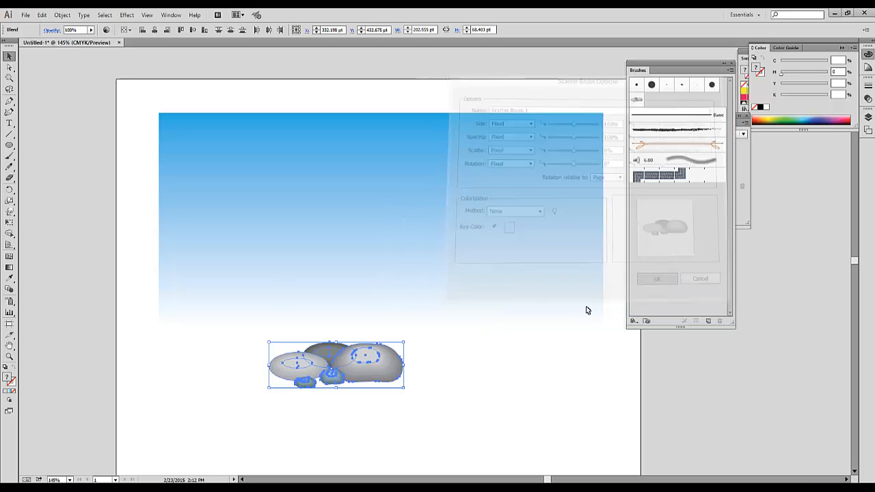
pyautogui.press('Delete')
# Paint overlapping rows of stones with the new scatter brush, covering the artboard from the gradient's lower edge downward.
pyautogui.click(7, 158)
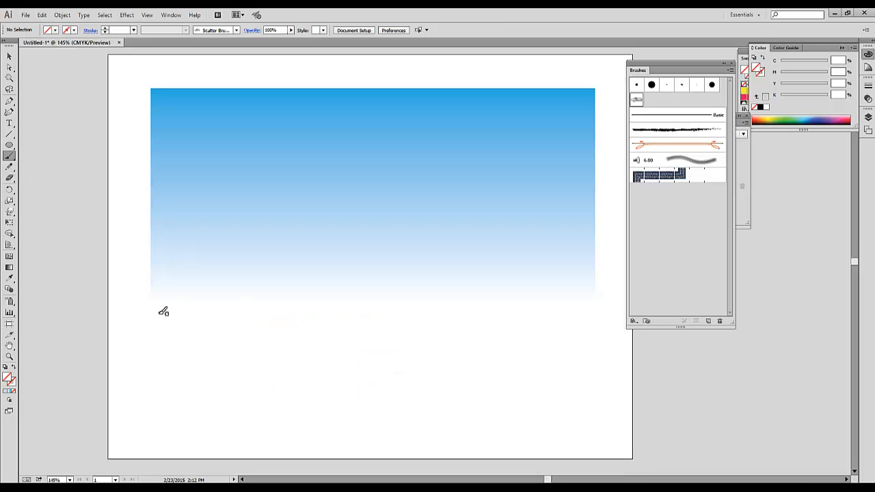
pyautogui.moveTo(166, 314); pyautogui.dragTo(577, 299)
pyautogui.moveTo(202, 346)
pyautogui.mouseDown()
pyautogui.moveTo(543, 331)
pyautogui.moveTo(283, 356)
pyautogui.moveTo(415, 364)
pyautogui.mouseUp()
pyautogui.moveTo(604, 402); pyautogui.dragTo(606, 403)
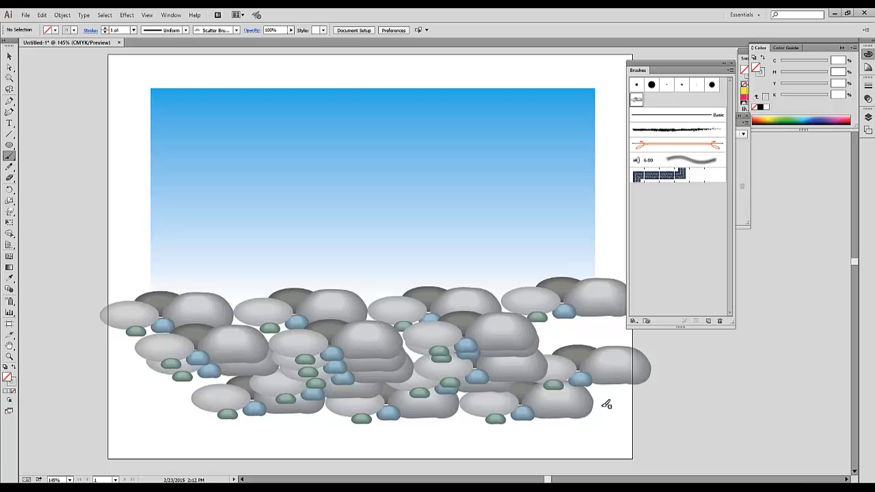
pyautogui.moveTo(586, 332); pyautogui.dragTo(238, 367)
pyautogui.moveTo(206, 397); pyautogui.dragTo(272, 417)
pyautogui.moveTo(551, 366); pyautogui.dragTo(547, 362)
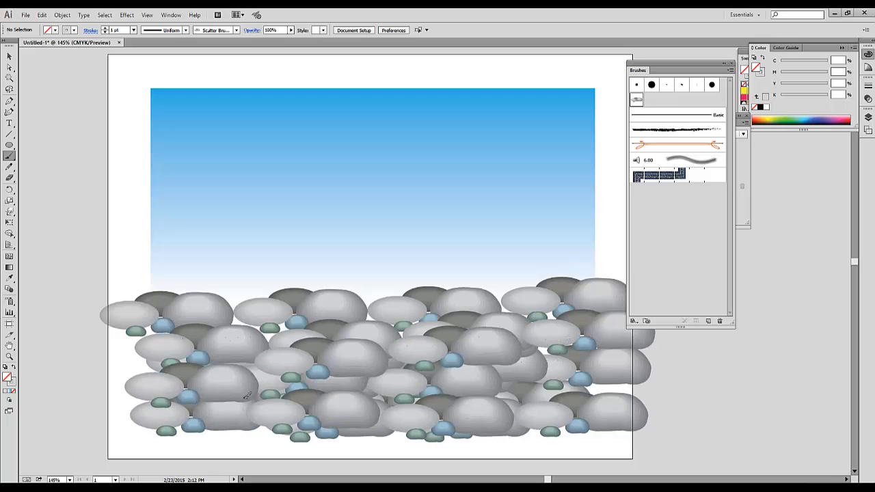
pyautogui.moveTo(559, 435); pyautogui.dragTo(562, 435)
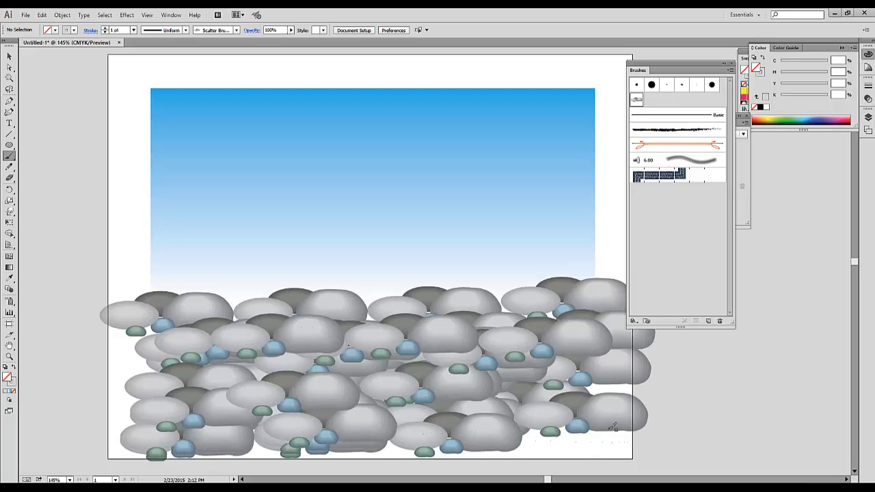
pyautogui.moveTo(613, 427); pyautogui.dragTo(614, 428)
pyautogui.moveTo(566, 307)
pyautogui.mouseDown()
pyautogui.moveTo(400, 302)
pyautogui.moveTo(245, 316)
pyautogui.mouseUp()
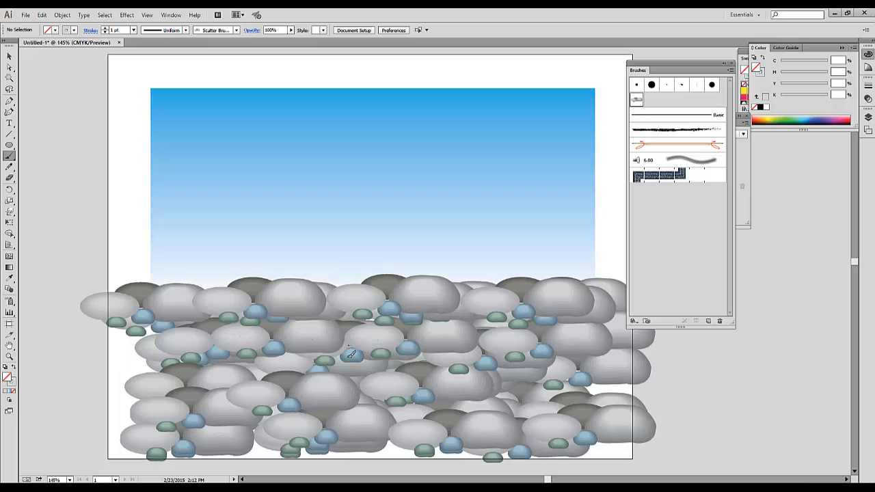
pyautogui.moveTo(351, 355)
pyautogui.mouseDown()
pyautogui.moveTo(349, 389)
pyautogui.moveTo(685, 406)
pyautogui.mouseUp()
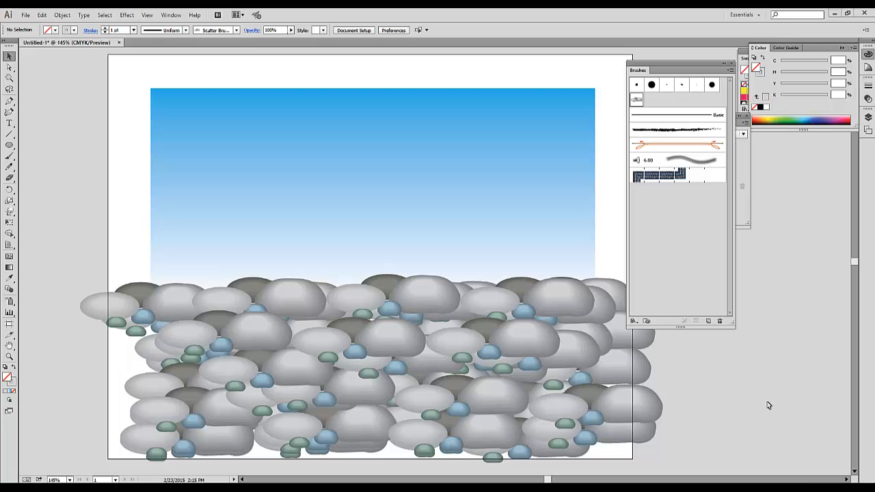
# Select all the stone strokes and set their scatter brush's size to random between 29% and 95%.
pyautogui.moveTo(58, 272)
pyautogui.mouseDown()
pyautogui.moveTo(315, 391)
pyautogui.moveTo(688, 466)
pyautogui.mouseUp()
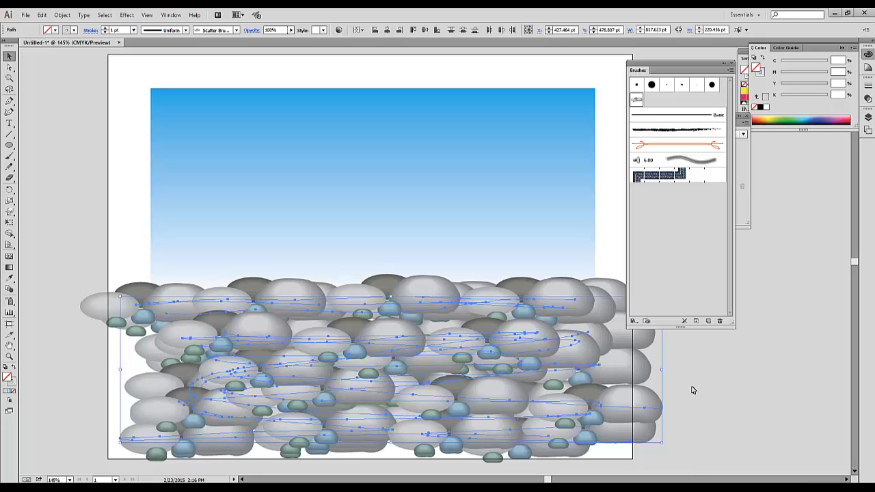
pyautogui.doubleClick(637, 102)
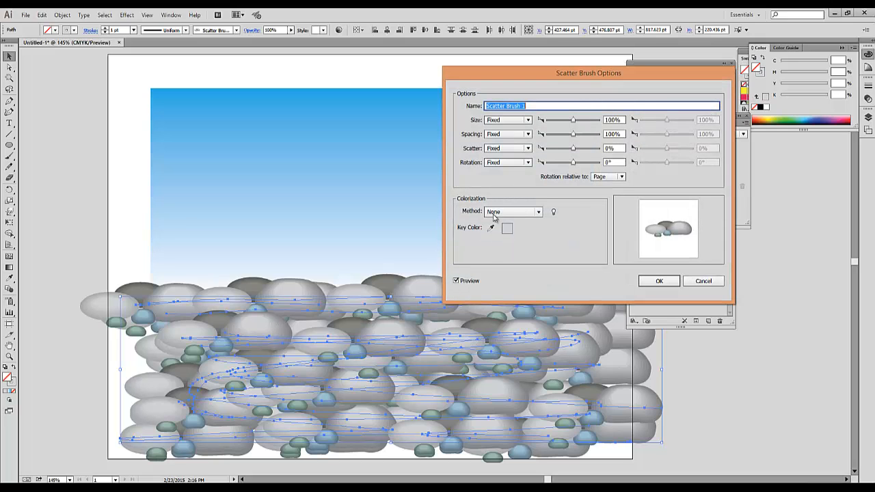
pyautogui.click(529, 120)
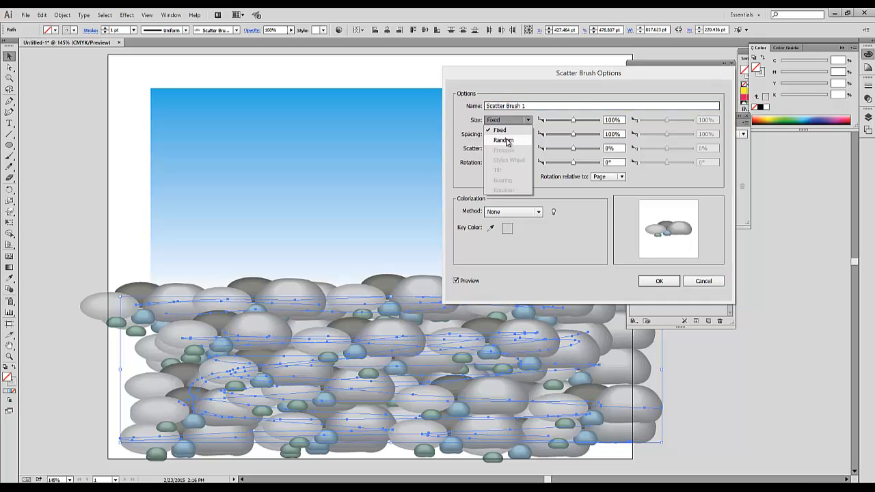
pyautogui.click(504, 141)
pyautogui.moveTo(573, 123); pyautogui.dragTo(567, 121)
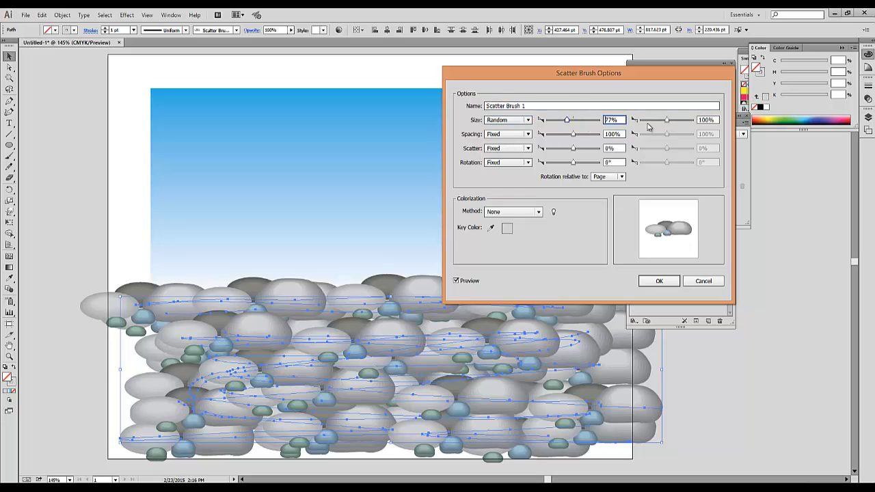
pyautogui.moveTo(667, 122); pyautogui.dragTo(666, 121)
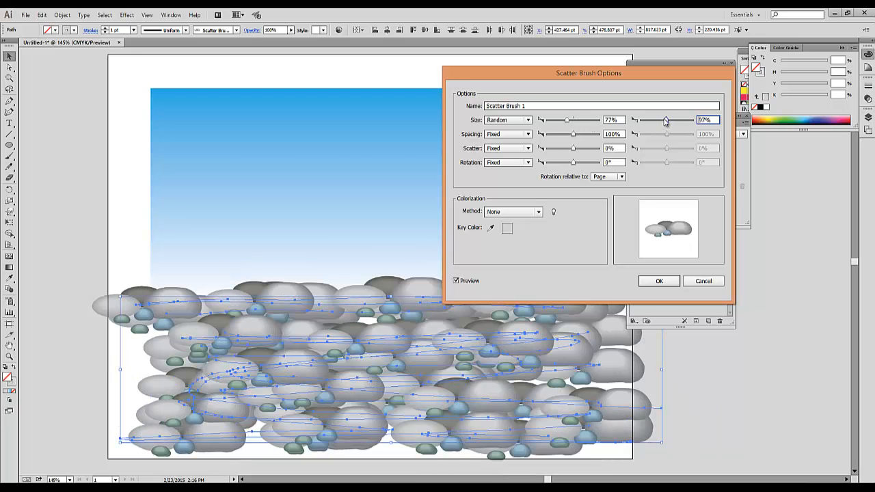
pyautogui.moveTo(567, 121); pyautogui.dragTo(555, 121)
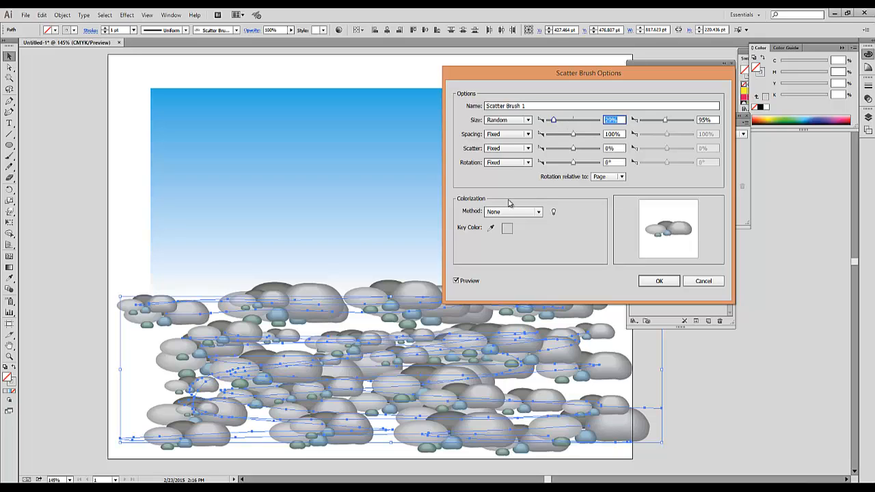
# Set the scatter brush's spacing to random from 47% to 87% and its scatter to random from -12% to 3%.
pyautogui.click(527, 134)
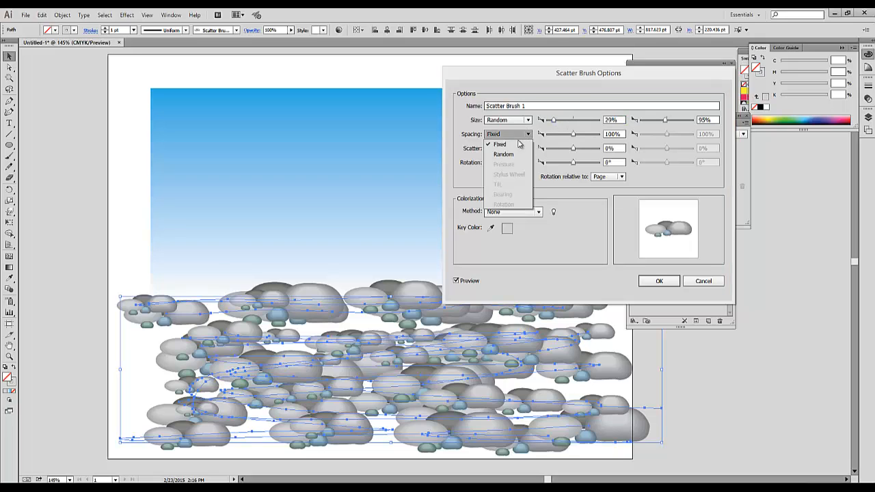
pyautogui.click(503, 154)
pyautogui.moveTo(573, 134); pyautogui.dragTo(567, 134)
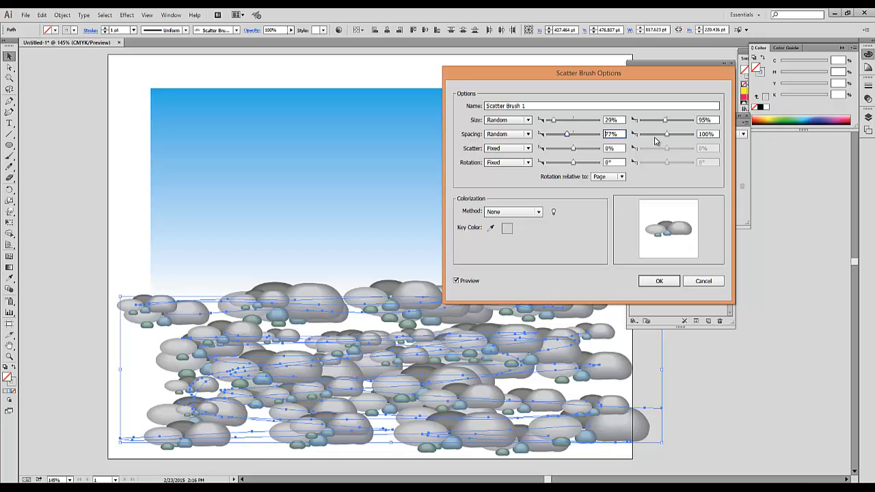
pyautogui.moveTo(667, 135); pyautogui.dragTo(669, 135)
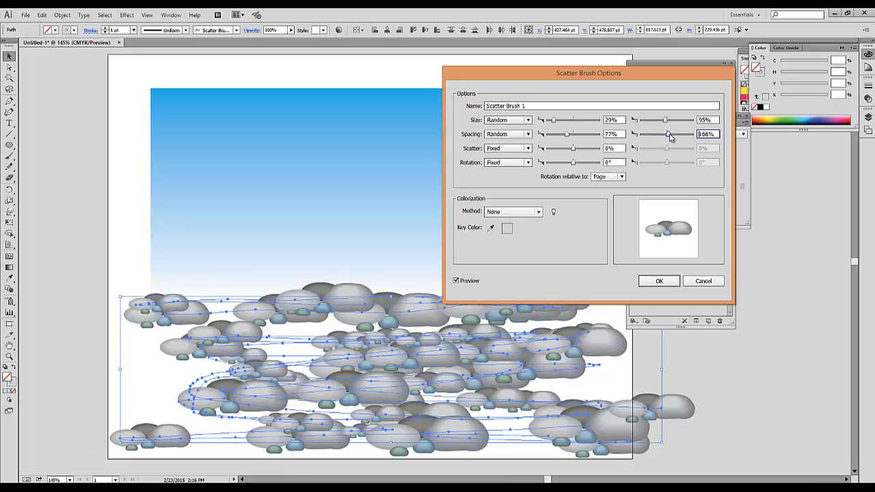
pyautogui.click(527, 148)
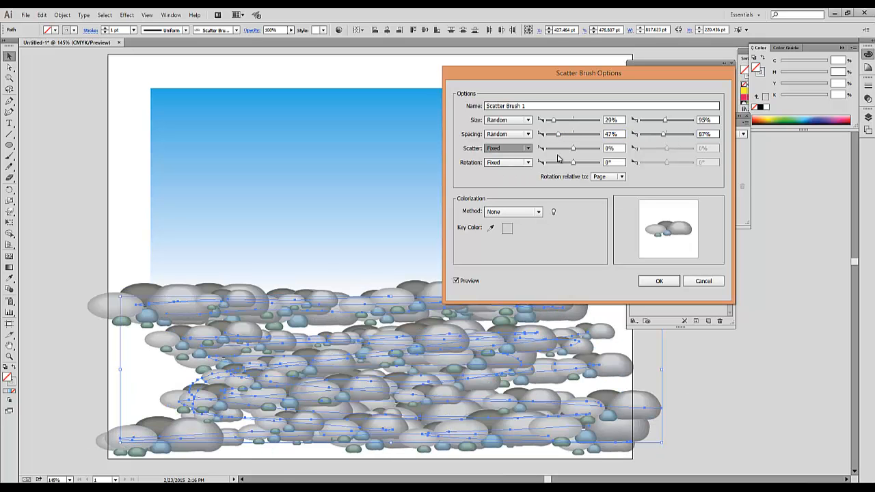
pyautogui.click(503, 167)
pyautogui.moveTo(573, 149); pyautogui.dragTo(574, 150)
pyautogui.click(668, 150)
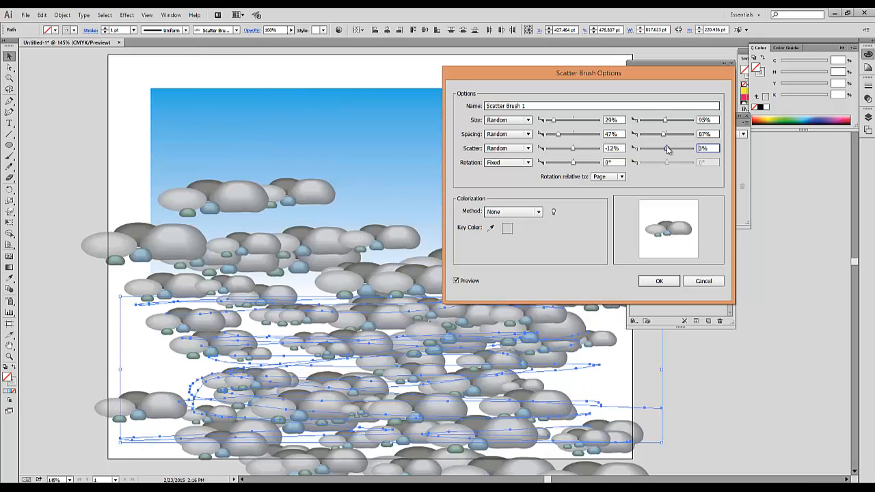
# Set the brush's rotation to random from -3° to 10° and its size range to 25%–100%, applying the changes to existing strokes.
pyautogui.click(529, 165)
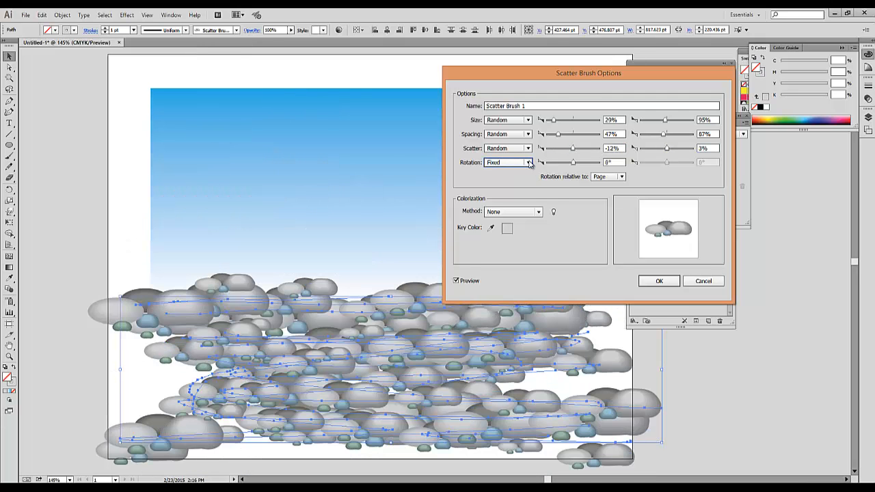
pyautogui.click(529, 163)
pyautogui.click(510, 182)
pyautogui.moveTo(573, 163); pyautogui.dragTo(573, 164)
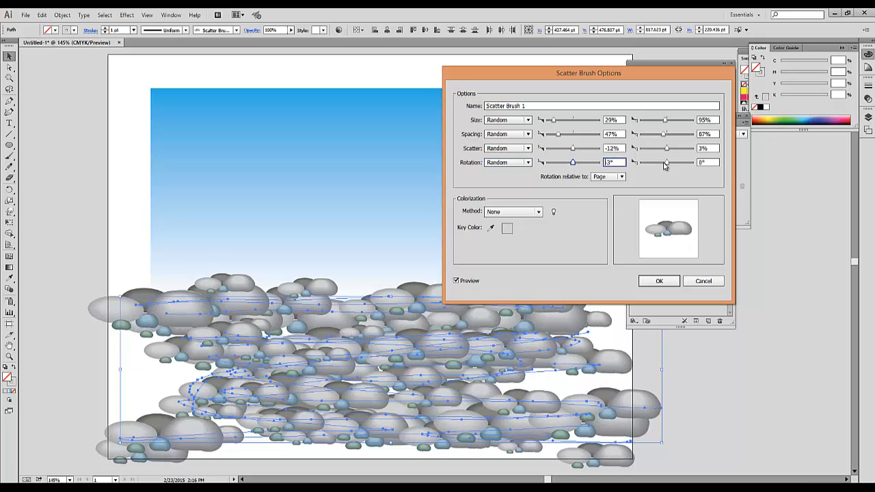
pyautogui.moveTo(666, 163); pyautogui.dragTo(670, 165)
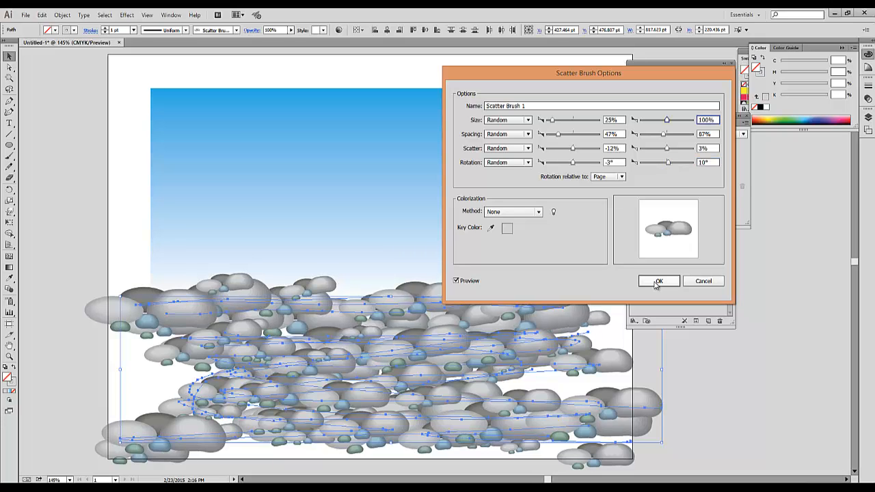
pyautogui.click(658, 281)
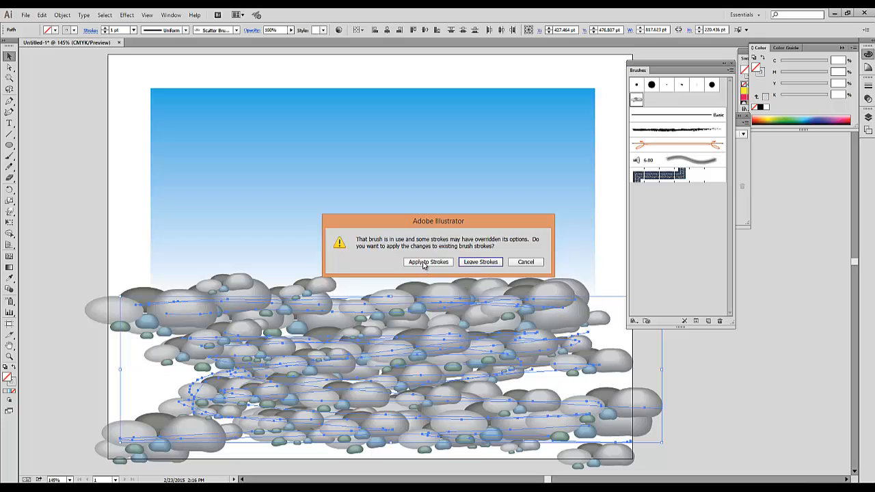
pyautogui.click(427, 263)
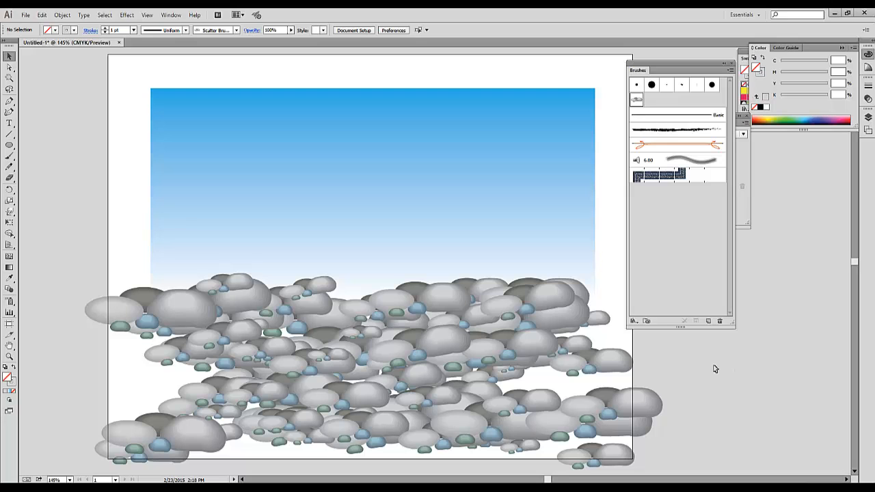
# Move the upper stone strokes down over the lower rows, clearing a strip beneath the gradient.
pyautogui.click(181, 303)
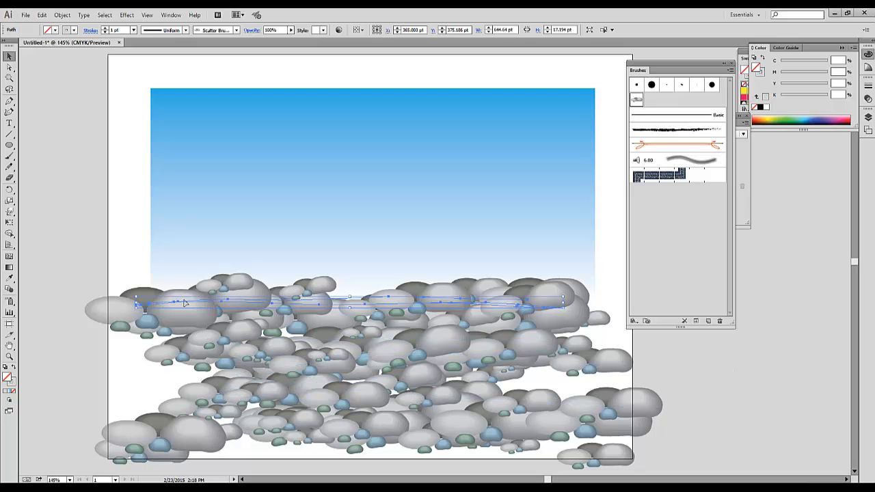
pyautogui.moveTo(190, 309)
pyautogui.mouseDown()
pyautogui.moveTo(198, 357)
pyautogui.moveTo(175, 404)
pyautogui.mouseUp()
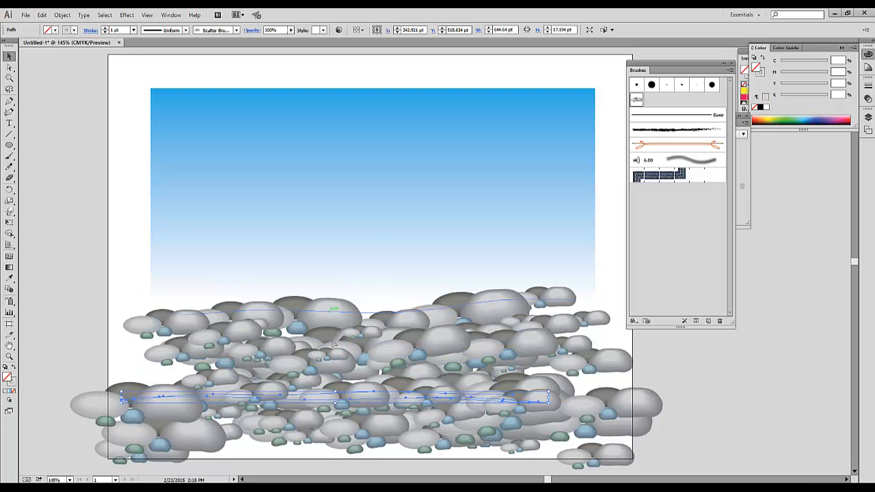
pyautogui.moveTo(333, 343); pyautogui.dragTo(385, 389)
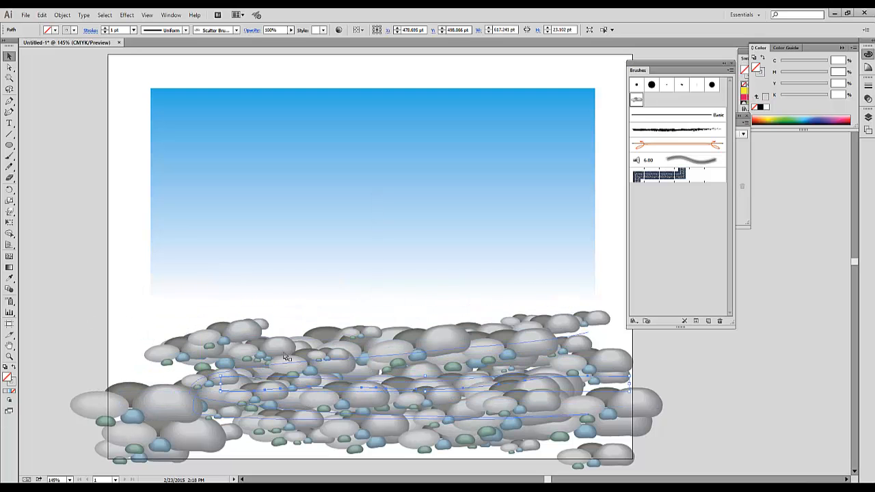
pyautogui.hotkey('ctrl', 'z')
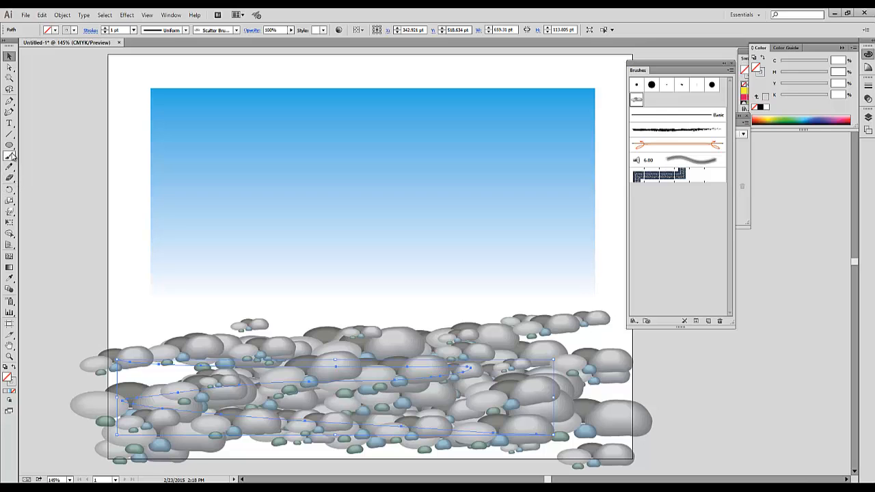
# Paint smaller stones with a 0.5 pt brush stroke across the strip below the gradient and into gaps among the larger stones.
pyautogui.click(10, 156)
pyautogui.hotkey('ctrl', 'shift', 'a')
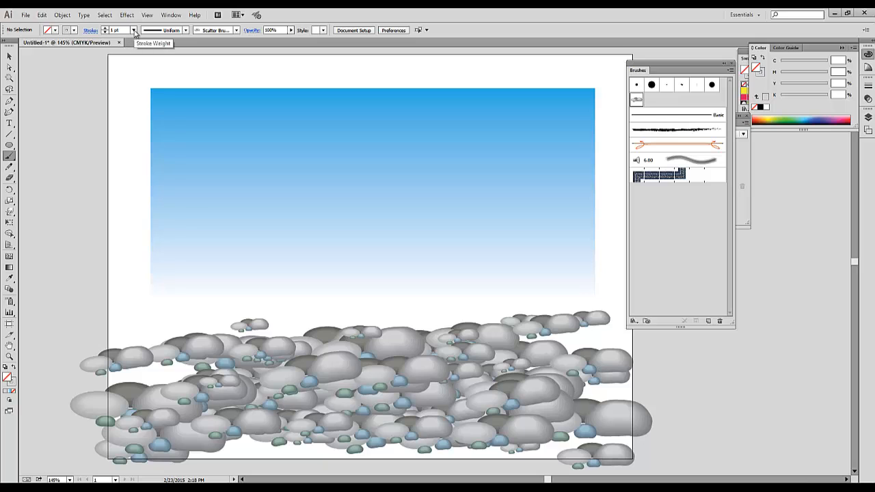
pyautogui.click(135, 30)
pyautogui.click(152, 49)
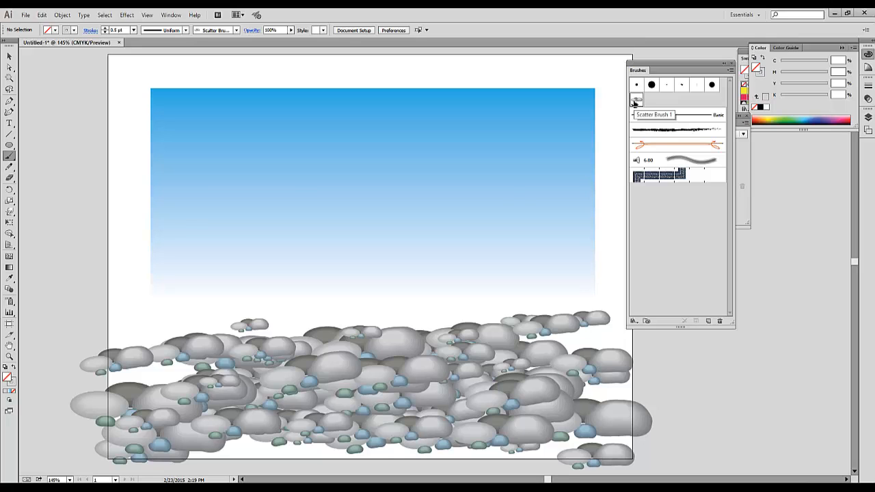
pyautogui.moveTo(139, 326)
pyautogui.mouseDown()
pyautogui.moveTo(332, 303)
pyautogui.moveTo(567, 307)
pyautogui.moveTo(547, 301)
pyautogui.moveTo(555, 302)
pyautogui.mouseUp()
pyautogui.moveTo(222, 327)
pyautogui.mouseDown()
pyautogui.moveTo(627, 327)
pyautogui.moveTo(228, 338)
pyautogui.moveTo(442, 321)
pyautogui.mouseUp()
pyautogui.moveTo(78, 299); pyautogui.dragTo(580, 307)
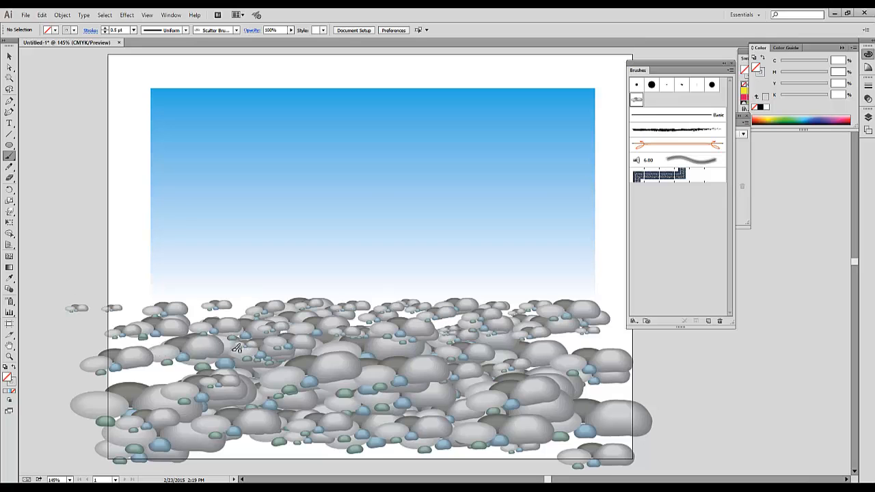
pyautogui.moveTo(236, 349)
pyautogui.mouseDown()
pyautogui.moveTo(132, 368)
pyautogui.moveTo(230, 357)
pyautogui.moveTo(162, 368)
pyautogui.mouseUp()
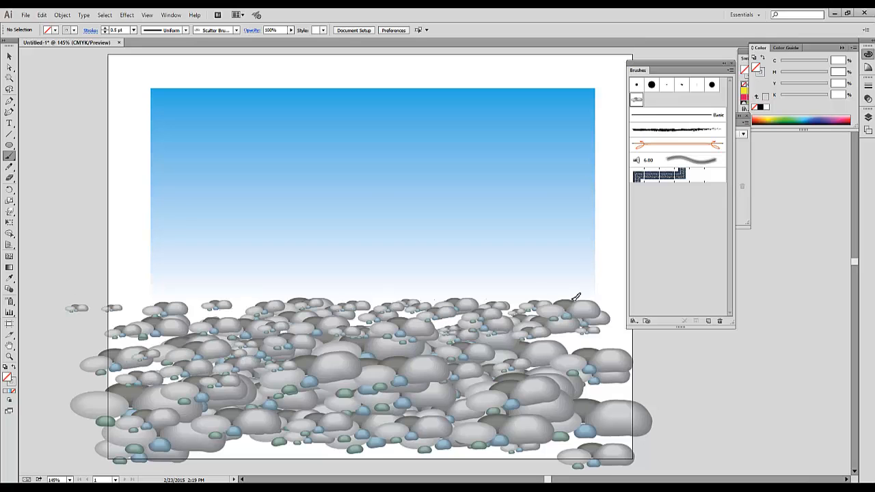
pyautogui.moveTo(574, 300); pyautogui.dragTo(578, 301)
pyautogui.moveTo(378, 328); pyautogui.dragTo(626, 328)
pyautogui.moveTo(529, 350); pyautogui.dragTo(649, 349)
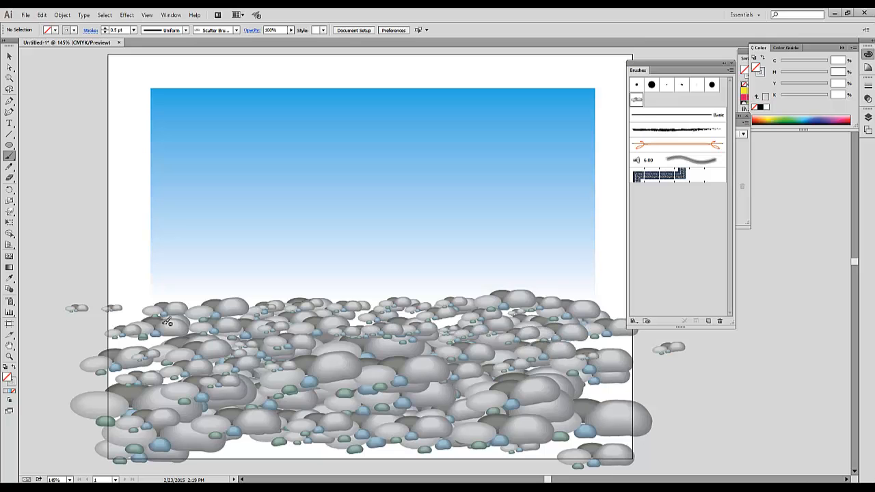
pyautogui.moveTo(129, 313); pyautogui.dragTo(537, 330)
pyautogui.moveTo(352, 317); pyautogui.dragTo(469, 318)
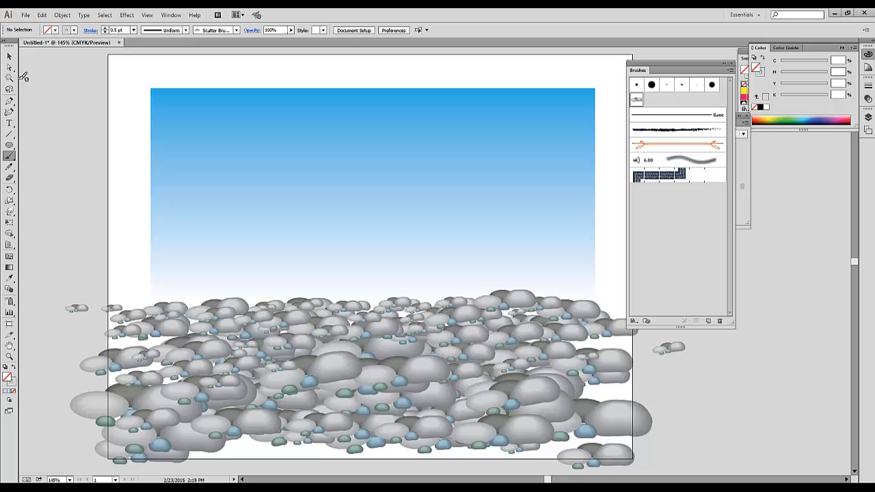
# Reduce the brush stroke to 0.25 pt and paint tiny stones along the horizon, overlapping the gradient's lower edge.
pyautogui.click(136, 32)
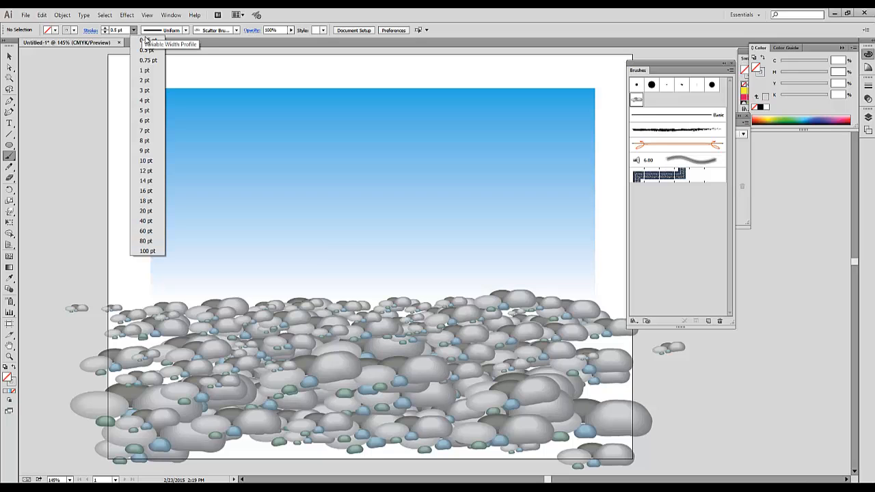
pyautogui.click(145, 39)
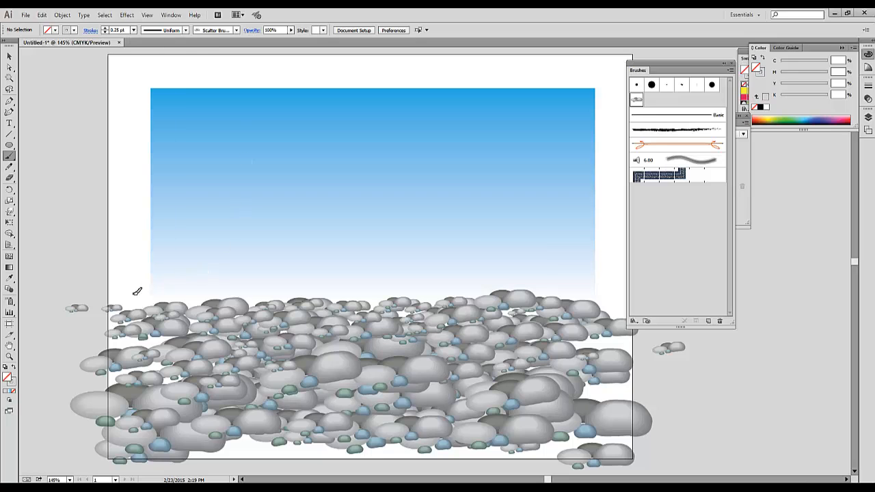
pyautogui.moveTo(508, 285); pyautogui.dragTo(597, 281)
pyautogui.moveTo(145, 284)
pyautogui.mouseDown()
pyautogui.moveTo(573, 296)
pyautogui.moveTo(520, 291)
pyautogui.moveTo(528, 291)
pyautogui.moveTo(285, 307)
pyautogui.moveTo(139, 298)
pyautogui.mouseUp()
pyautogui.moveTo(334, 286); pyautogui.dragTo(155, 296)
pyautogui.moveTo(421, 285); pyautogui.dragTo(274, 300)
pyautogui.moveTo(486, 283); pyautogui.dragTo(376, 296)
pyautogui.moveTo(566, 275); pyautogui.dragTo(403, 282)
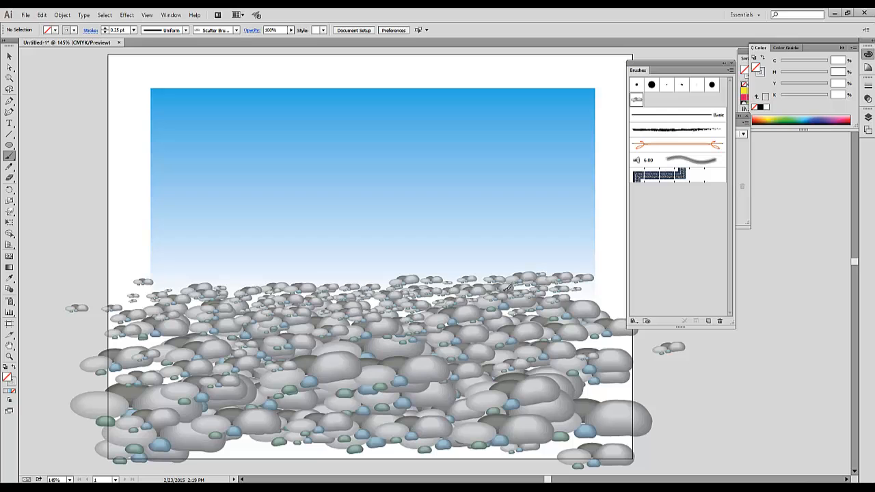
# Paint more tiny stones with the 0.25 pt brush stroke along the horizon, filling gaps in the farthest rows.
pyautogui.moveTo(581, 292); pyautogui.dragTo(472, 294)
pyautogui.moveTo(402, 282)
pyautogui.mouseDown()
pyautogui.moveTo(252, 285)
pyautogui.moveTo(378, 301)
pyautogui.moveTo(339, 284)
pyautogui.mouseUp()
pyautogui.moveTo(255, 286)
pyautogui.mouseDown()
pyautogui.moveTo(160, 287)
pyautogui.moveTo(22, 319)
pyautogui.mouseUp()
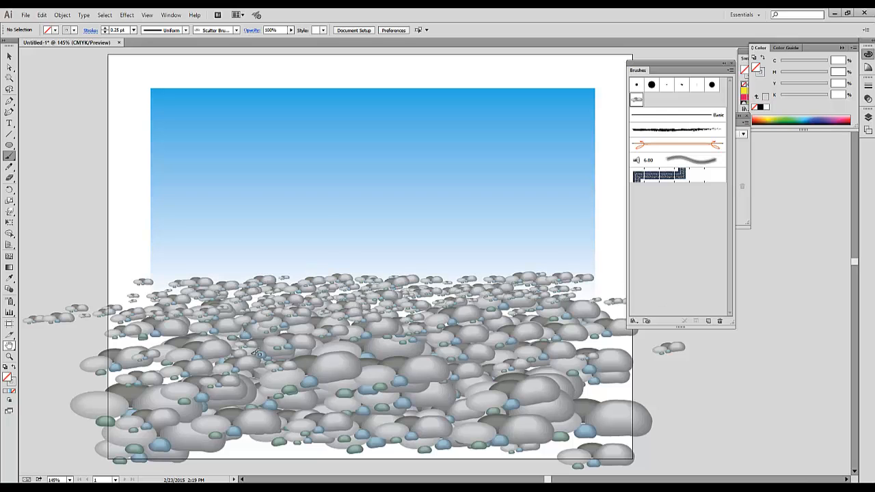
pyautogui.moveTo(633, 309); pyautogui.dragTo(388, 314)
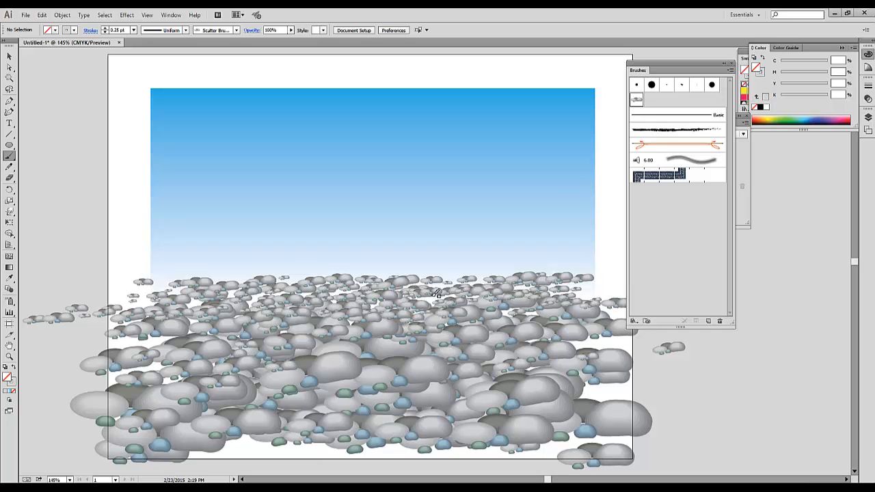
pyautogui.moveTo(571, 291); pyautogui.dragTo(417, 299)
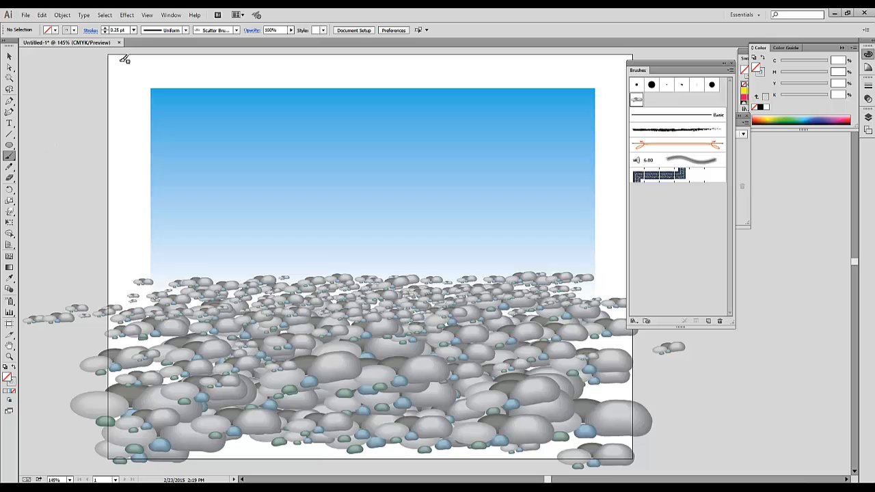
# Raise the brush stroke to 2 pt and paint large stones across the foreground and along both side edges of the field.
pyautogui.click(134, 31)
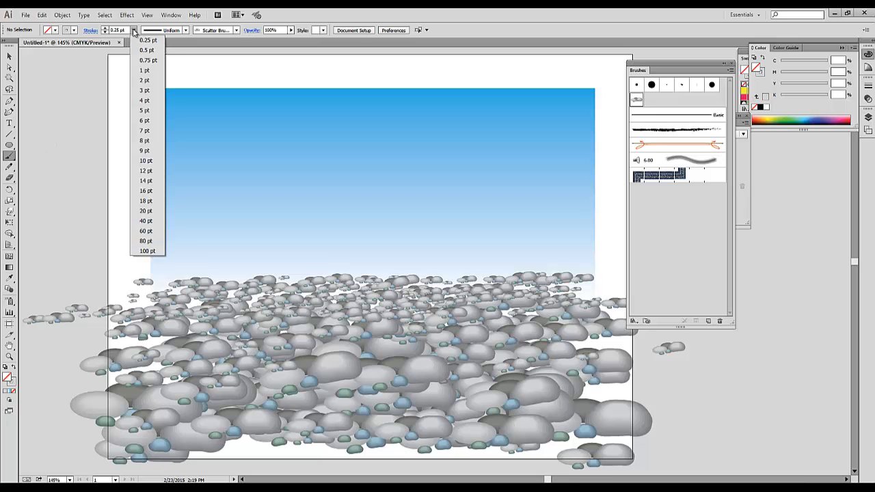
pyautogui.click(147, 80)
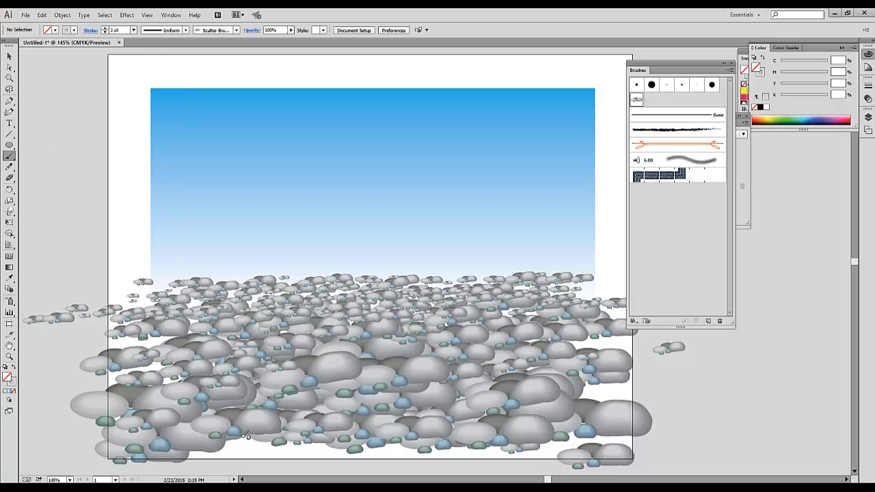
pyautogui.moveTo(246, 435)
pyautogui.mouseDown()
pyautogui.moveTo(197, 432)
pyautogui.moveTo(374, 428)
pyautogui.mouseUp()
pyautogui.moveTo(445, 430); pyautogui.dragTo(678, 419)
pyautogui.moveTo(595, 393); pyautogui.dragTo(670, 398)
pyautogui.moveTo(688, 438); pyautogui.dragTo(615, 441)
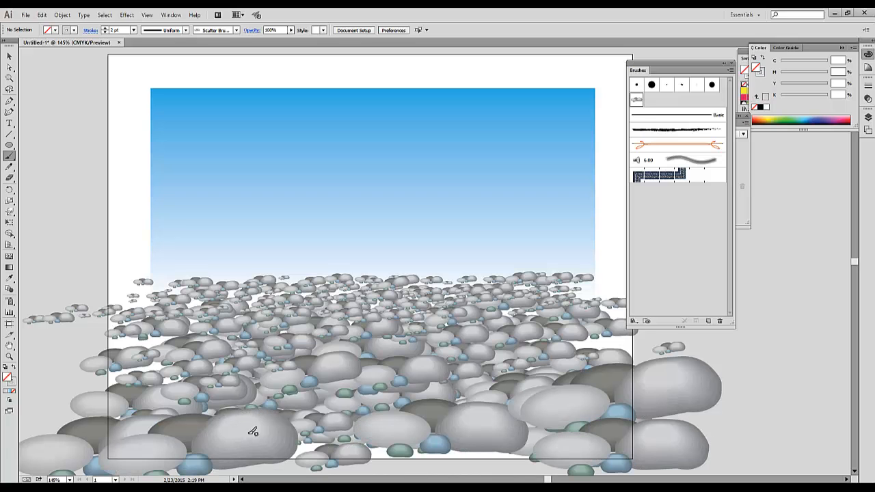
pyautogui.moveTo(295, 443); pyautogui.dragTo(532, 442)
pyautogui.moveTo(80, 355); pyautogui.dragTo(245, 363)
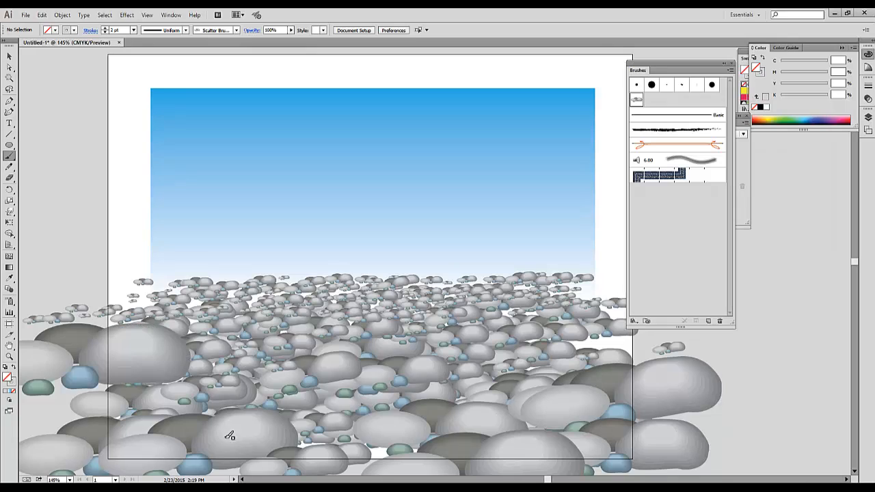
pyautogui.press('v')
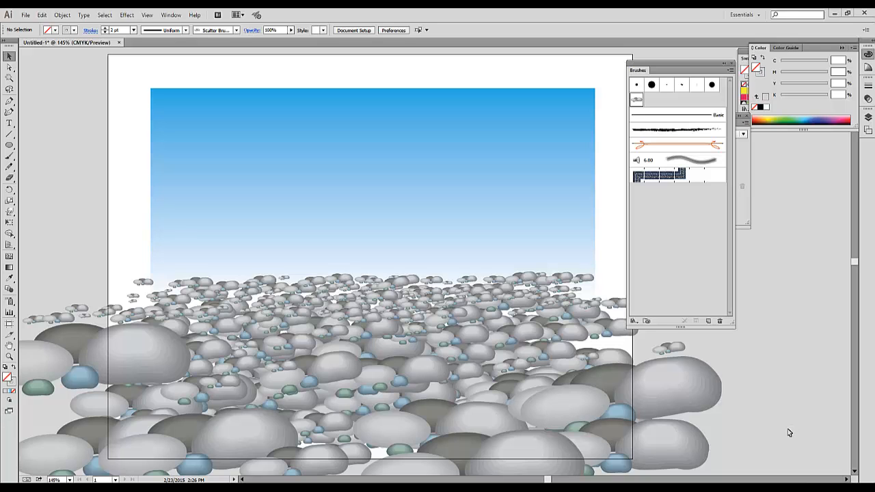
# Open the Artistic_Watercolor brush library, place it beside the artwork and enlarge it to show more of its brushes.
pyautogui.click(171, 14)
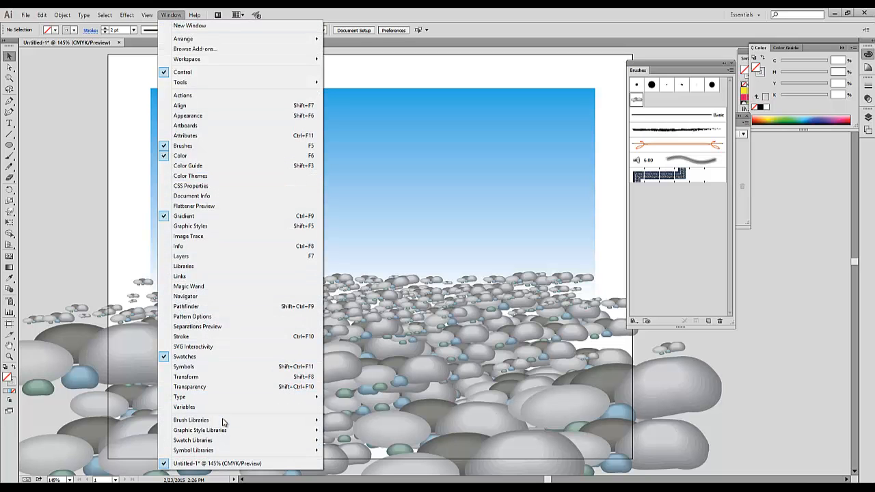
pyautogui.moveTo(223, 422)
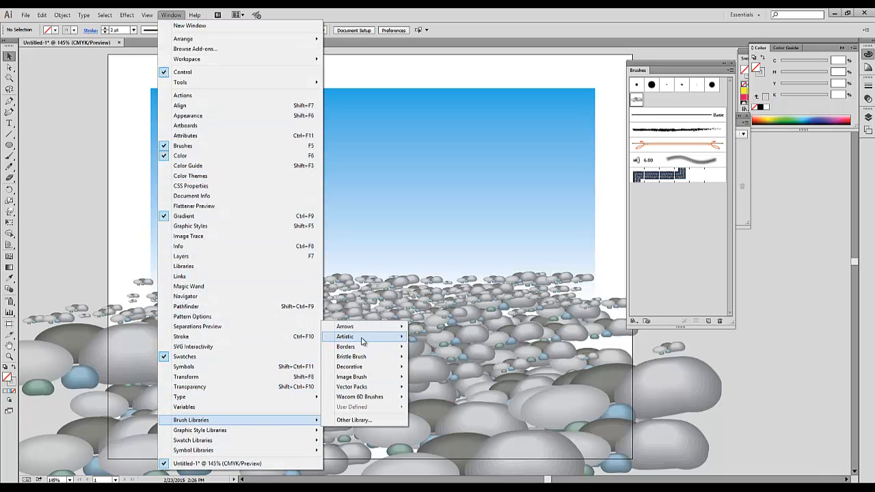
pyautogui.moveTo(363, 338)
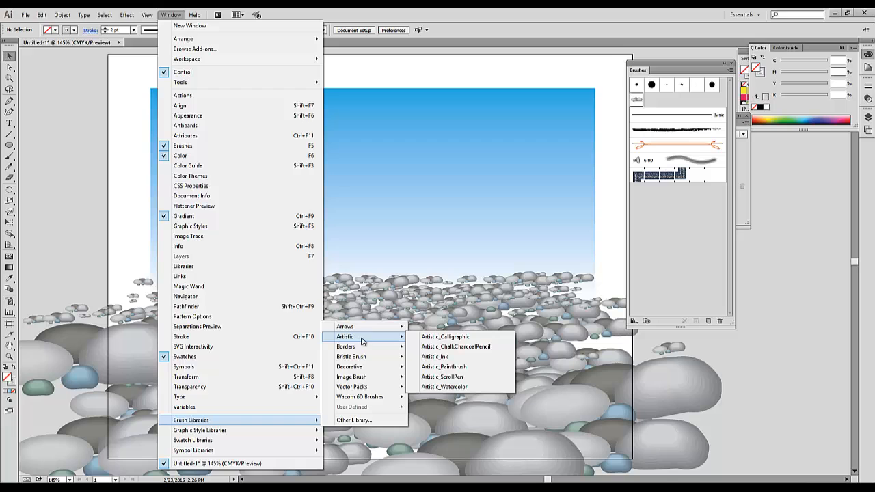
pyautogui.click(463, 387)
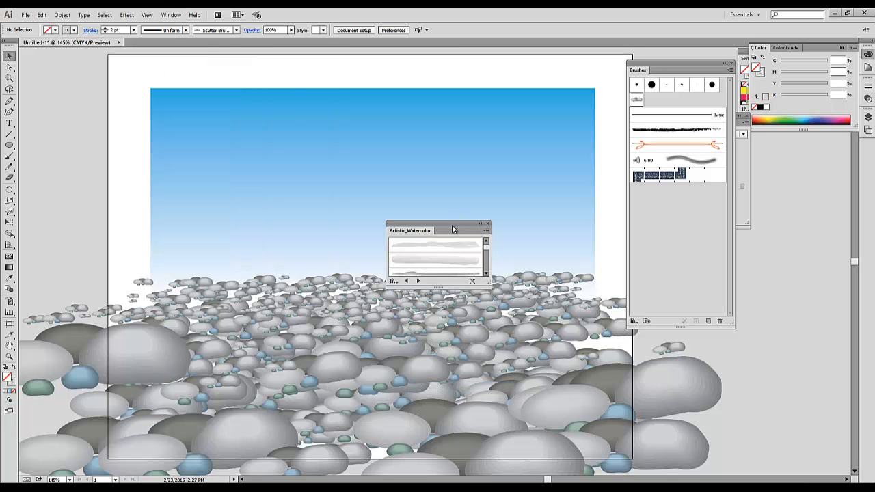
pyautogui.moveTo(451, 229)
pyautogui.mouseDown()
pyautogui.moveTo(694, 190)
pyautogui.moveTo(718, 169)
pyautogui.mouseUp()
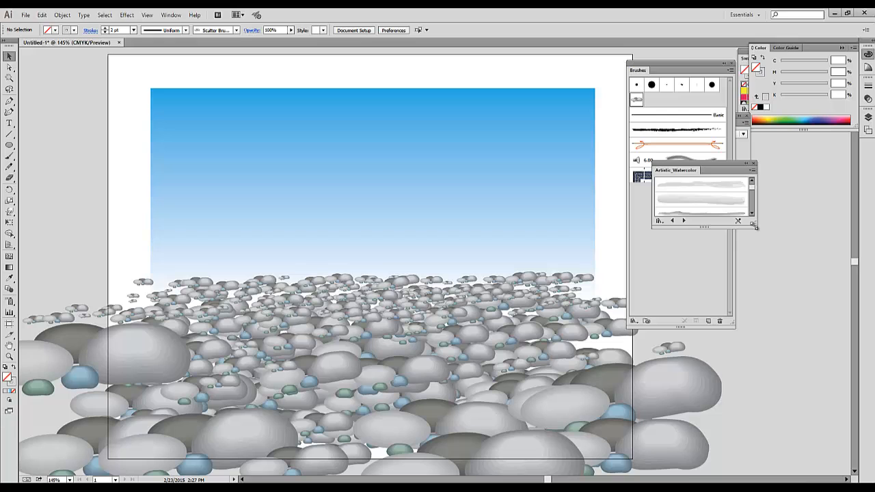
pyautogui.moveTo(756, 227)
pyautogui.mouseDown()
pyautogui.moveTo(748, 308)
pyautogui.moveTo(755, 342)
pyautogui.mouseUp()
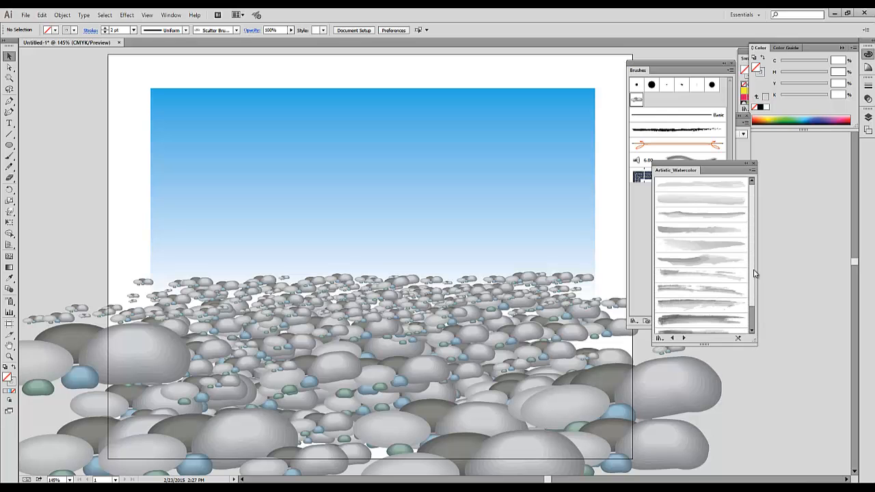
pyautogui.scroll(-1, 751, 311)
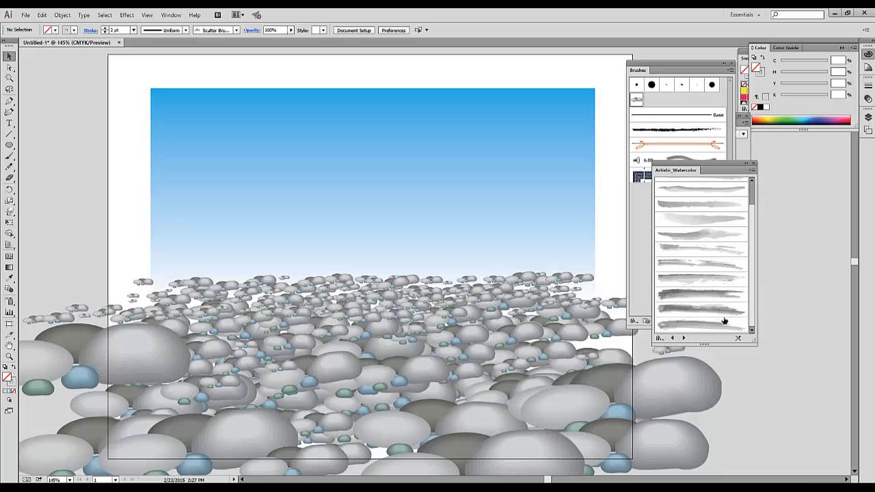
# Draw a line about 727 pt long across the horizon with a blue 2 pt stroke in the Watercolor Stroke 6 brush.
pyautogui.click(9, 135)
pyautogui.moveTo(136, 273); pyautogui.dragTo(618, 272)
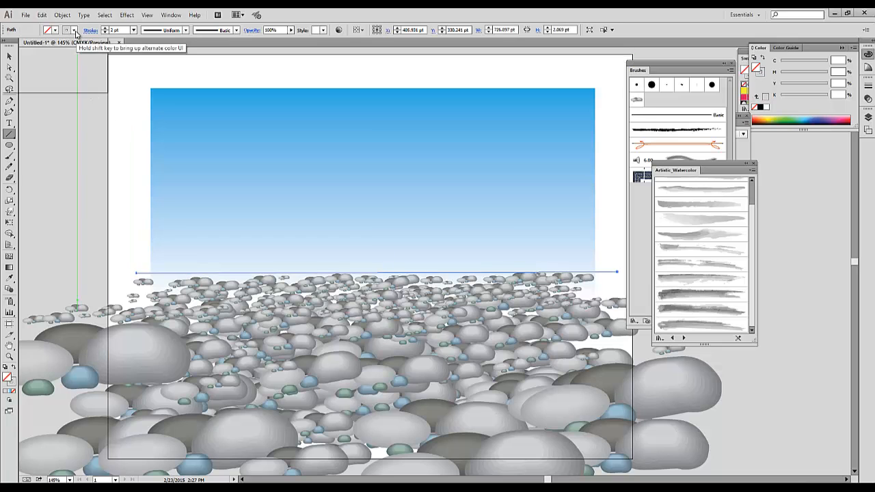
pyautogui.click(73, 30)
pyautogui.click(63, 53)
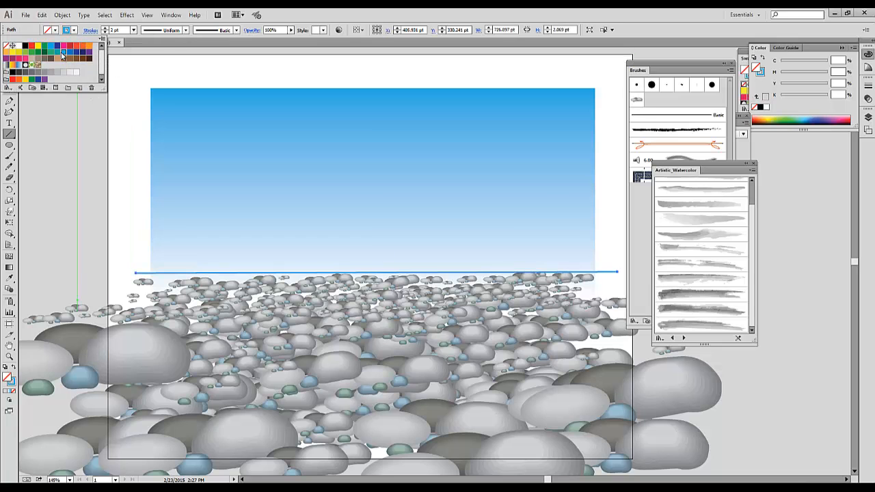
pyautogui.click(705, 328)
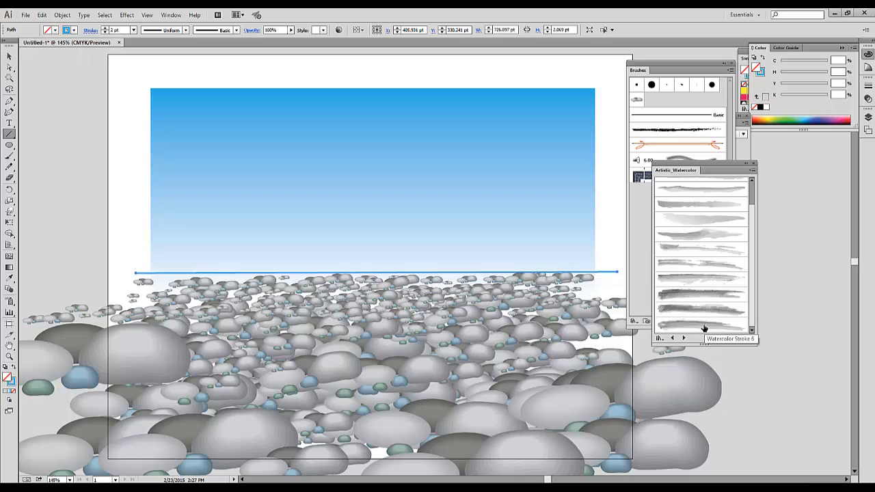
pyautogui.click(703, 328)
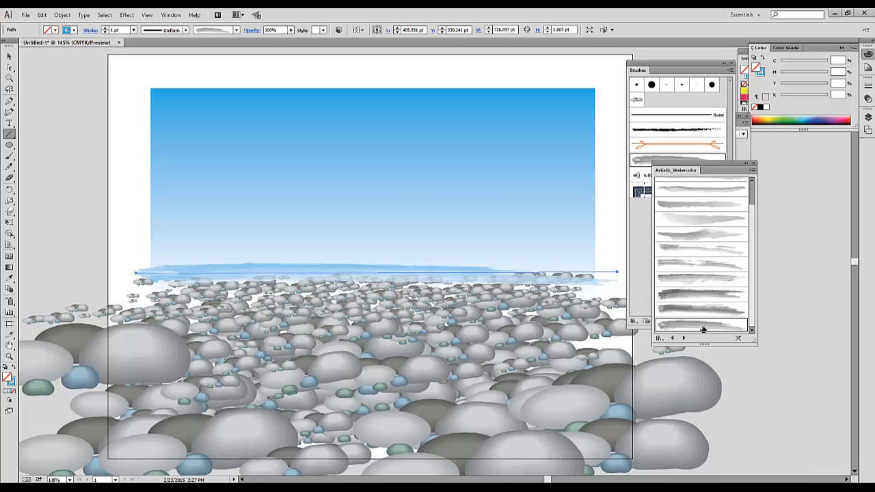
pyautogui.click(106, 30)
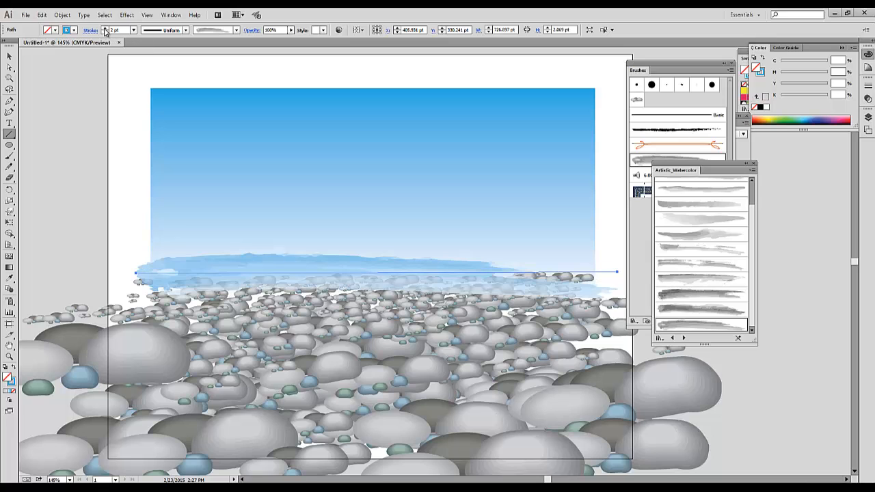
# Widen the blue watercolor line to about 797 pt and position it over the farthest stones, spanning the artboard.
pyautogui.click(9, 57)
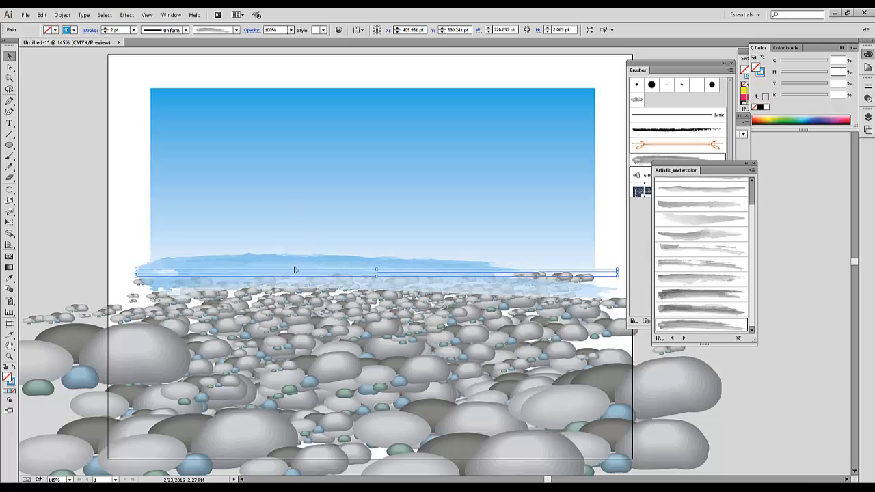
pyautogui.moveTo(136, 272)
pyautogui.mouseDown()
pyautogui.moveTo(127, 306)
pyautogui.moveTo(80, 307)
pyautogui.mouseUp()
pyautogui.moveTo(608, 306)
pyautogui.mouseDown()
pyautogui.moveTo(653, 294)
pyautogui.moveTo(712, 311)
pyautogui.mouseUp()
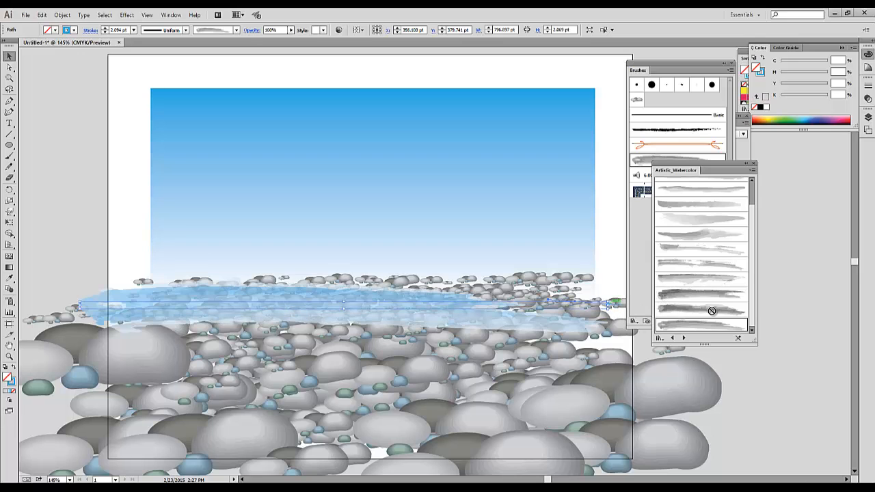
pyautogui.moveTo(406, 301); pyautogui.dragTo(590, 305)
# Try other watercolor brushes on the line, settle on Watercolor Stroke 3, and nudge the line slightly up to meet the artboard's edge.
pyautogui.click(715, 309)
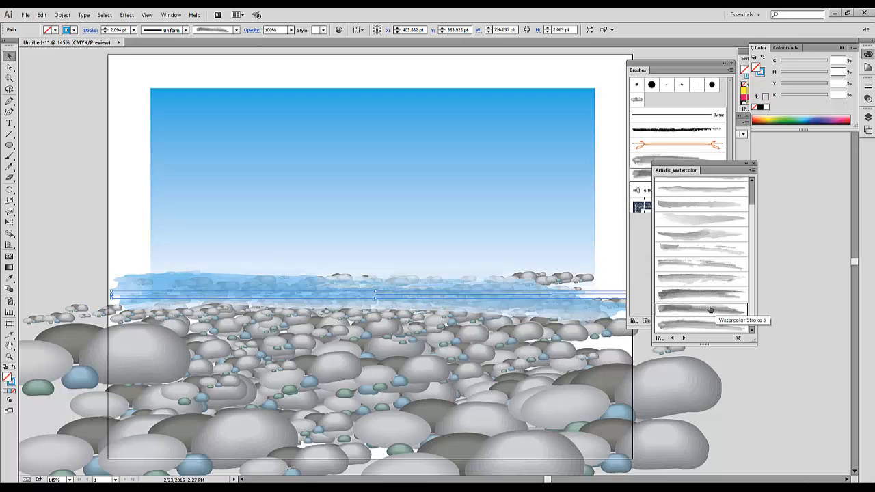
pyautogui.click(714, 295)
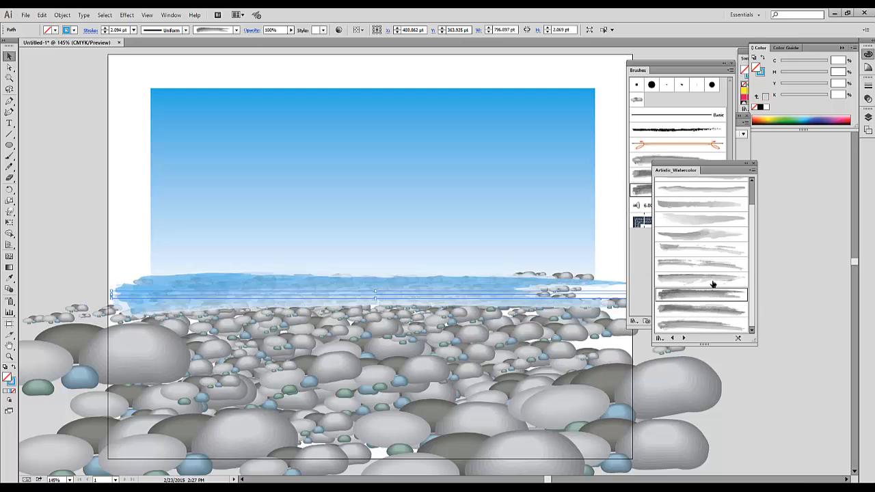
pyautogui.click(713, 280)
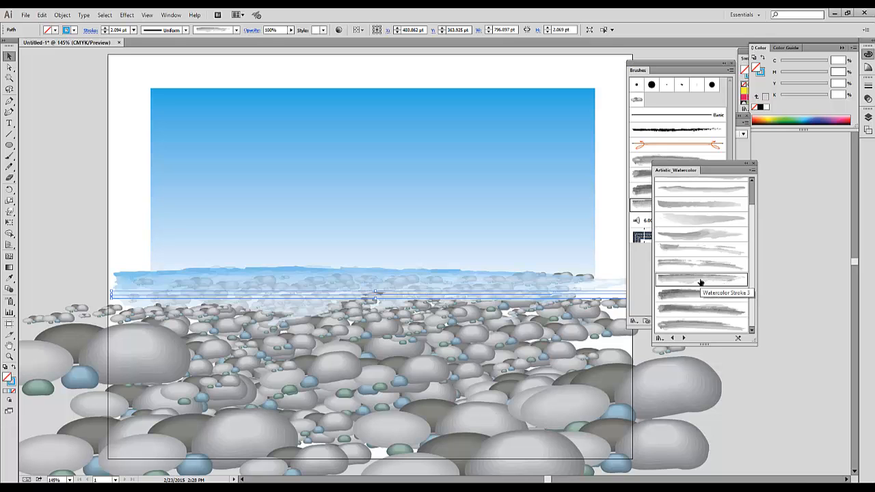
pyautogui.moveTo(580, 291)
pyautogui.mouseDown()
pyautogui.moveTo(579, 301)
pyautogui.moveTo(575, 280)
pyautogui.mouseUp()
pyautogui.hotkey('ctrl', 'z')
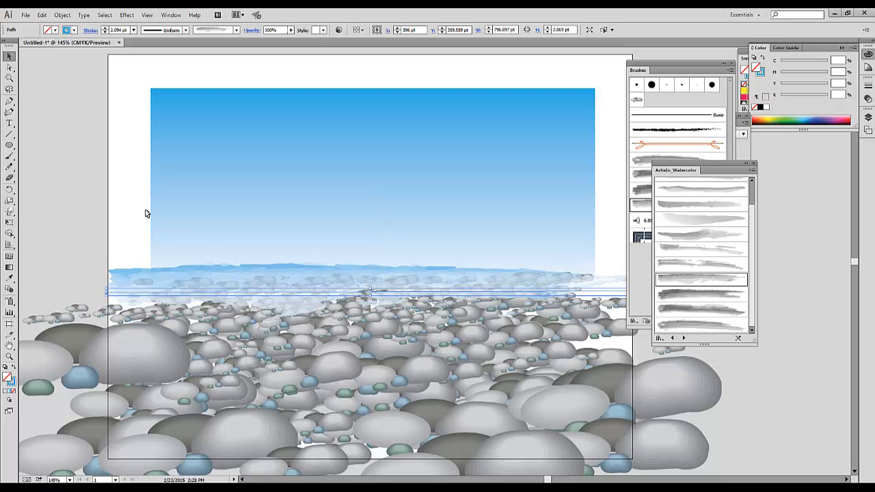
# Draw a second line about 761 pt long just above the first, using the Watercolor Stroke 5 brush at 0.75 pt.
pyautogui.click(10, 134)
pyautogui.moveTo(110, 262); pyautogui.dragTo(614, 261)
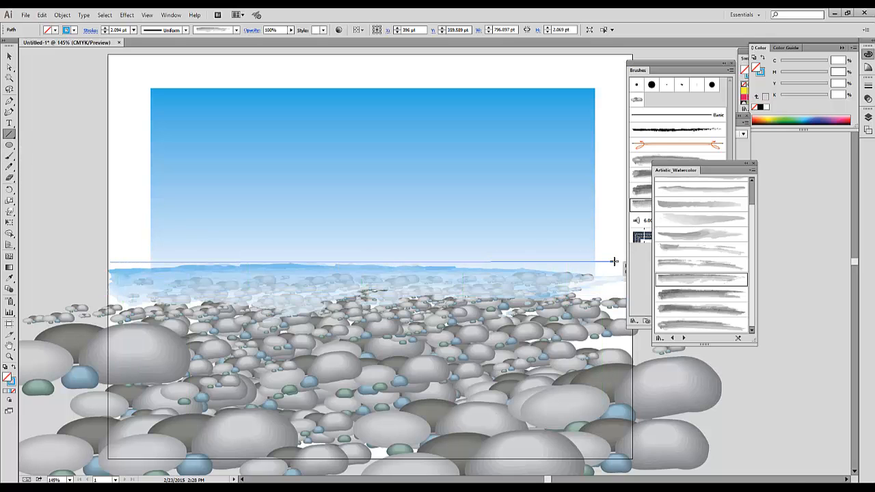
pyautogui.click(708, 311)
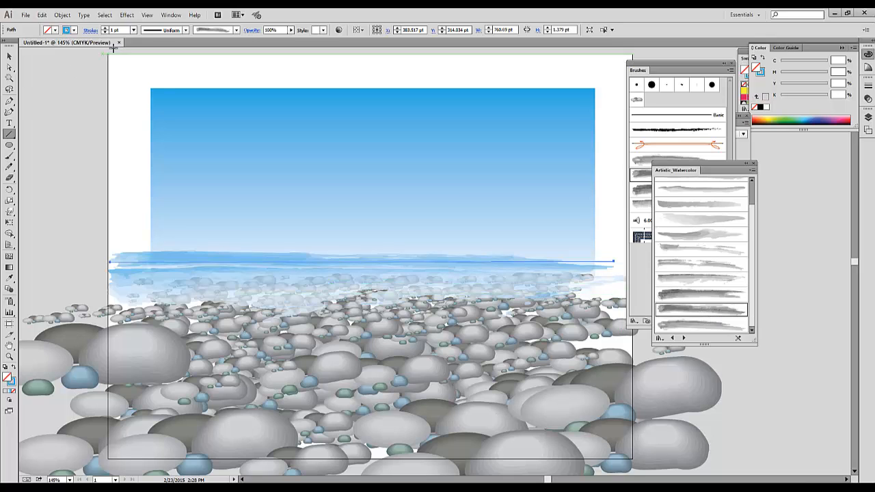
pyautogui.click(133, 30)
pyautogui.click(145, 80)
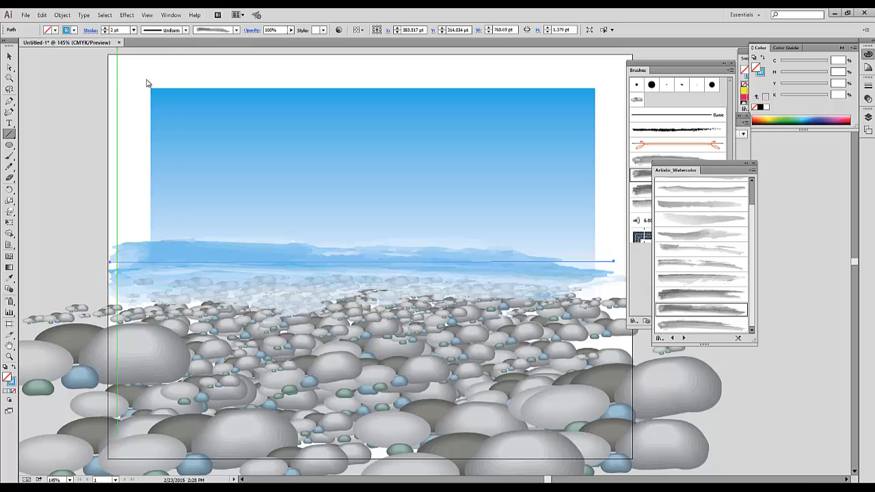
pyautogui.click(133, 29)
pyautogui.click(147, 60)
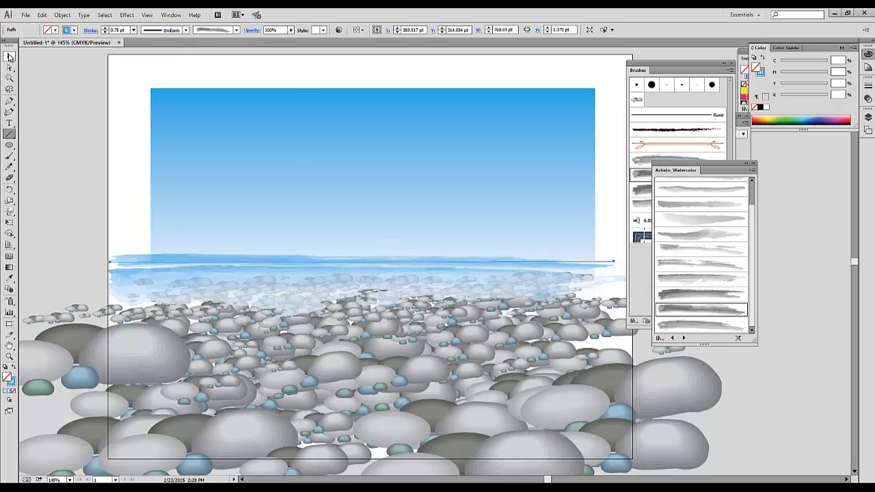
# Draw a third line about 735 pt long above the other two and apply the Watercolor Stroke 3 brush.
pyautogui.click(10, 135)
pyautogui.moveTo(126, 245); pyautogui.dragTo(342, 244)
pyautogui.moveTo(459, 226); pyautogui.dragTo(614, 244)
pyautogui.click(723, 326)
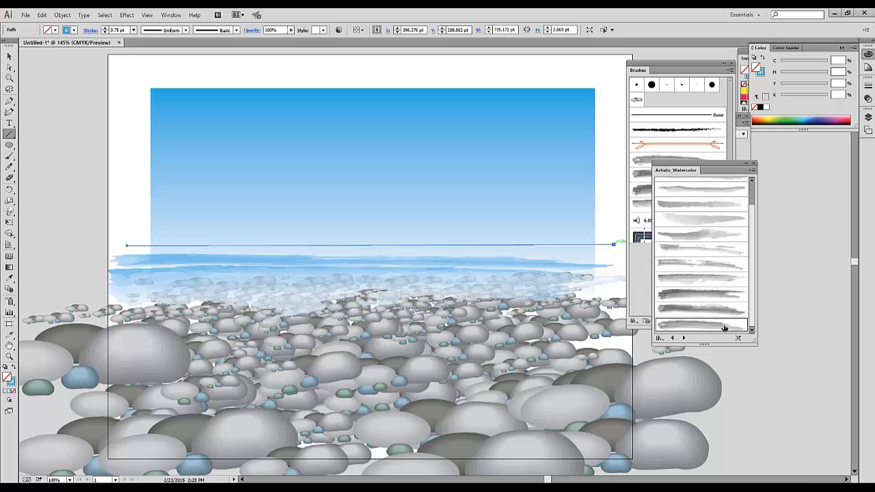
pyautogui.click(737, 278)
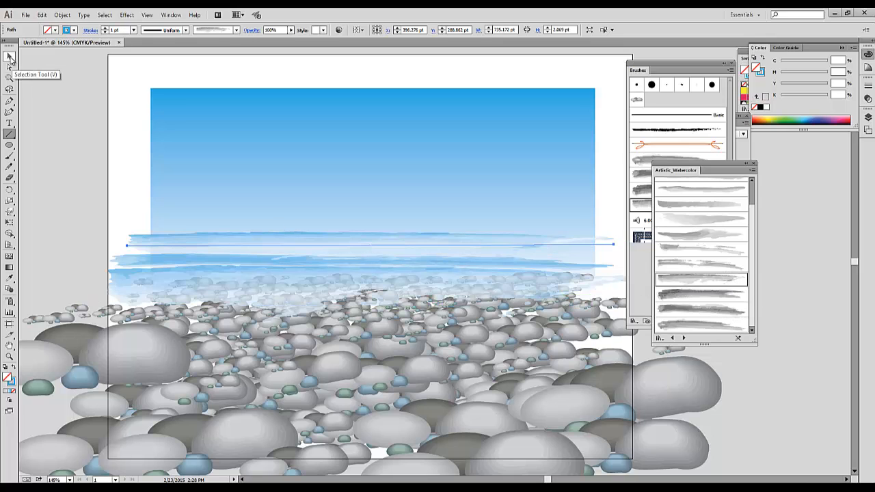
# Lower the third watercolor line closer to the others, stretch it to about 763 pt wide, and deselect it.
pyautogui.click(9, 58)
pyautogui.moveTo(464, 244); pyautogui.dragTo(469, 253)
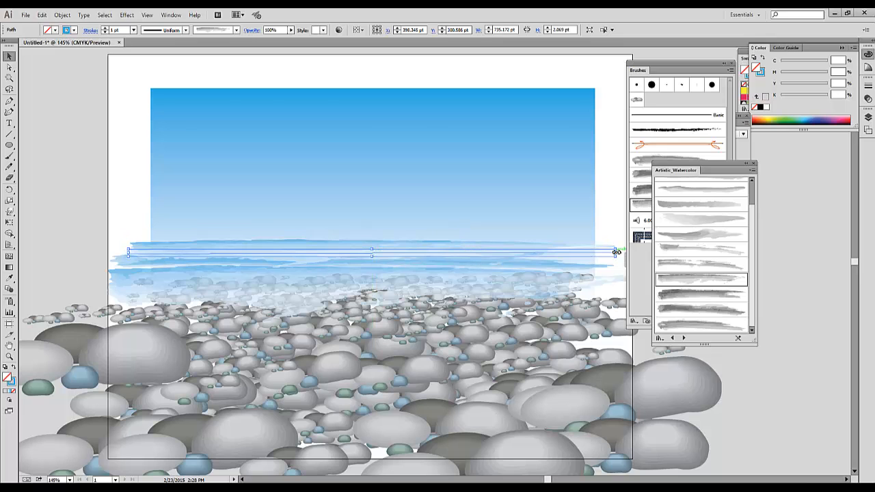
pyautogui.moveTo(616, 252); pyautogui.dragTo(635, 253)
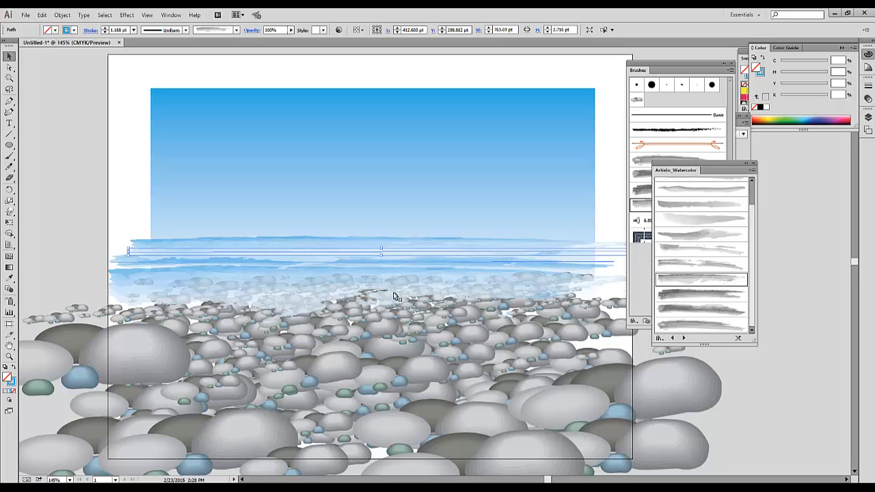
pyautogui.hotkey('ctrl', 'shift', 'a')
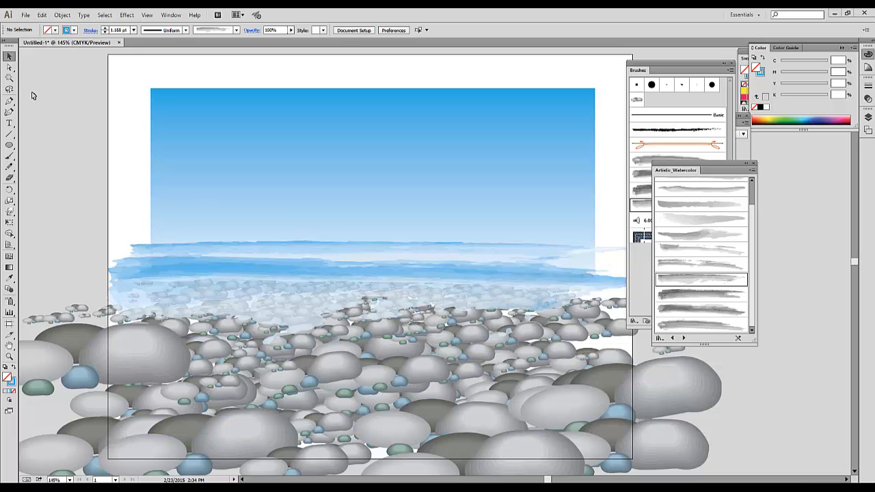
# Ready the Paintbrush with a white stroke colour for painting clouds.
pyautogui.click(9, 156)
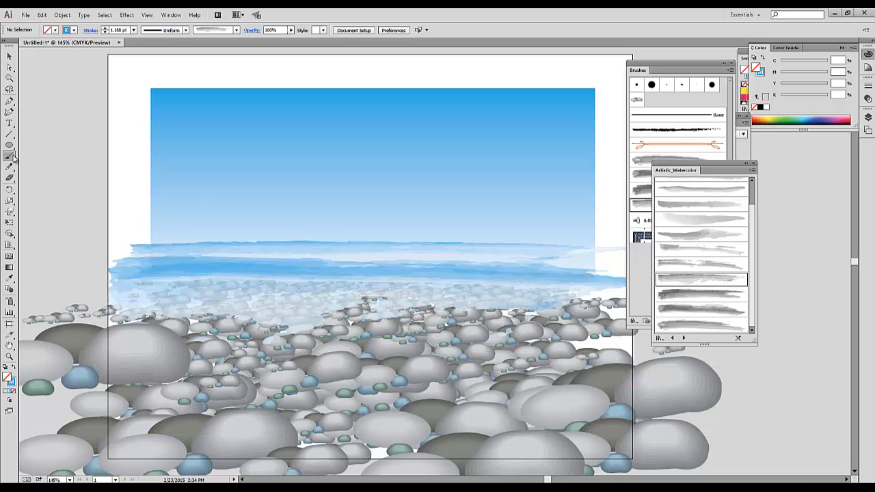
pyautogui.click(74, 31)
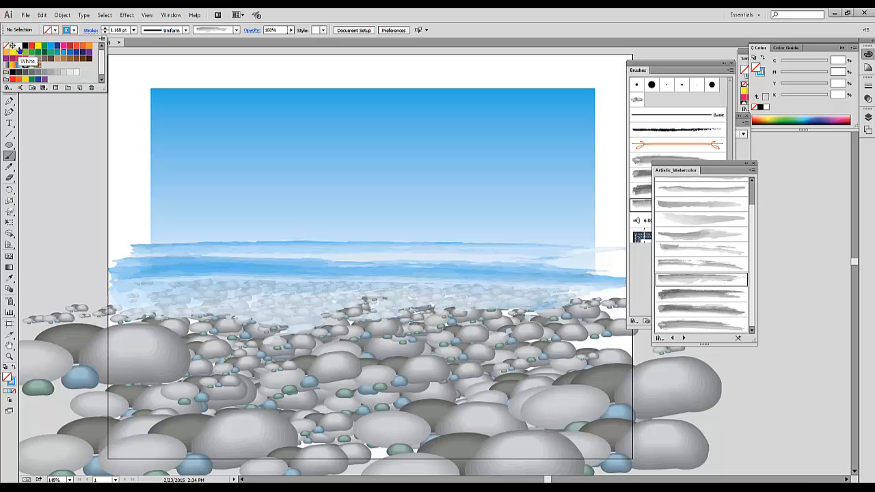
pyautogui.click(647, 67)
pyautogui.moveTo(651, 68); pyautogui.dragTo(522, 78)
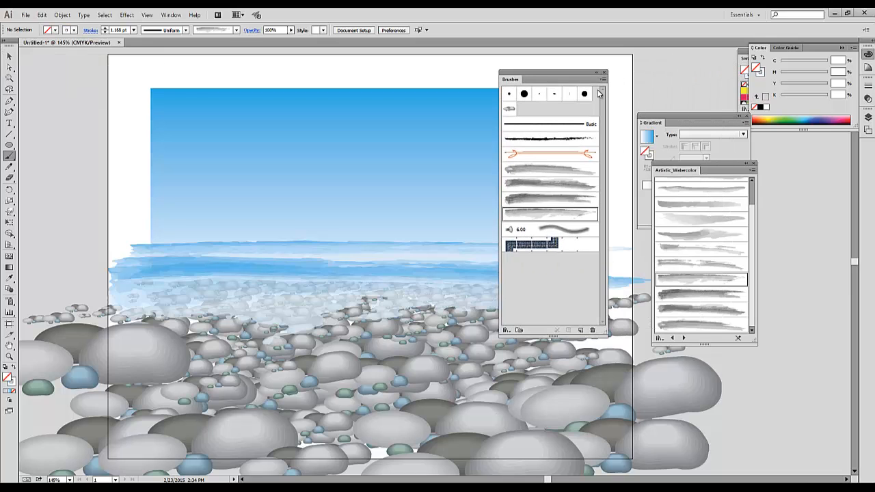
# Create a round-point bristle brush with 5.3 mm size, 203% bristle length and 50% paint opacity, and paint wispy white clouds across the sky.
pyautogui.click(603, 79)
pyautogui.click(639, 84)
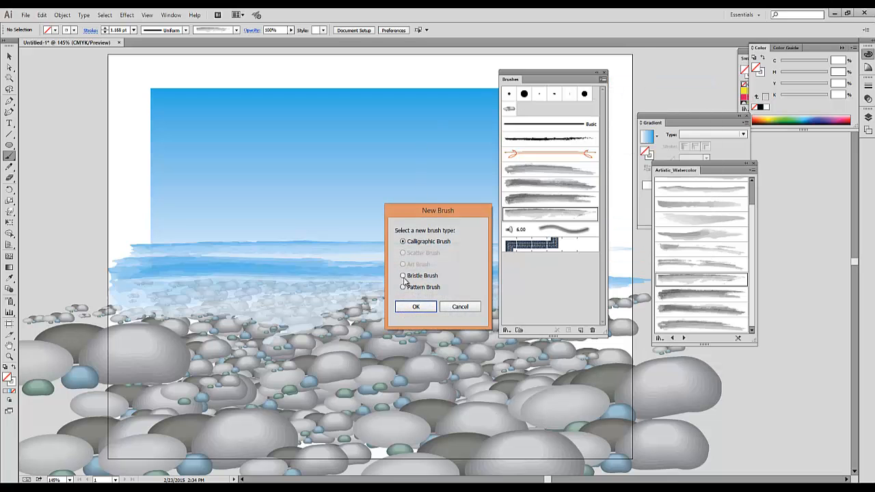
pyautogui.click(404, 276)
pyautogui.click(415, 306)
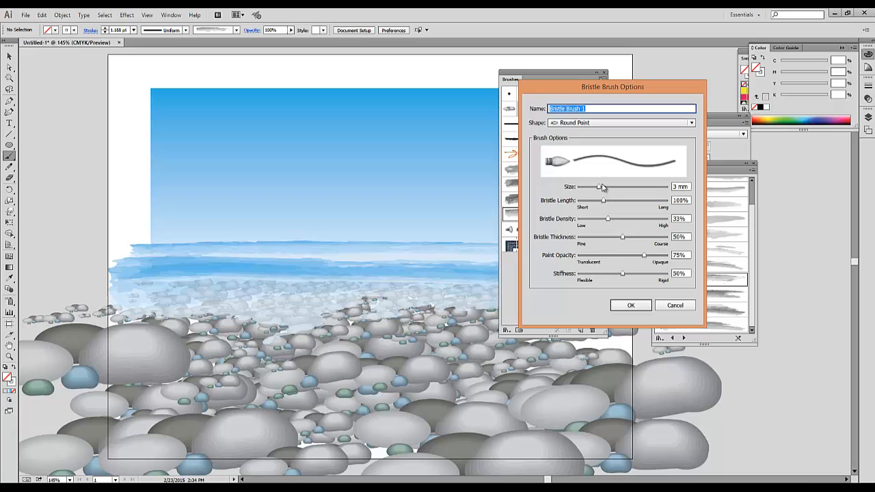
pyautogui.moveTo(602, 187)
pyautogui.mouseDown()
pyautogui.moveTo(620, 186)
pyautogui.moveTo(636, 201)
pyautogui.mouseUp()
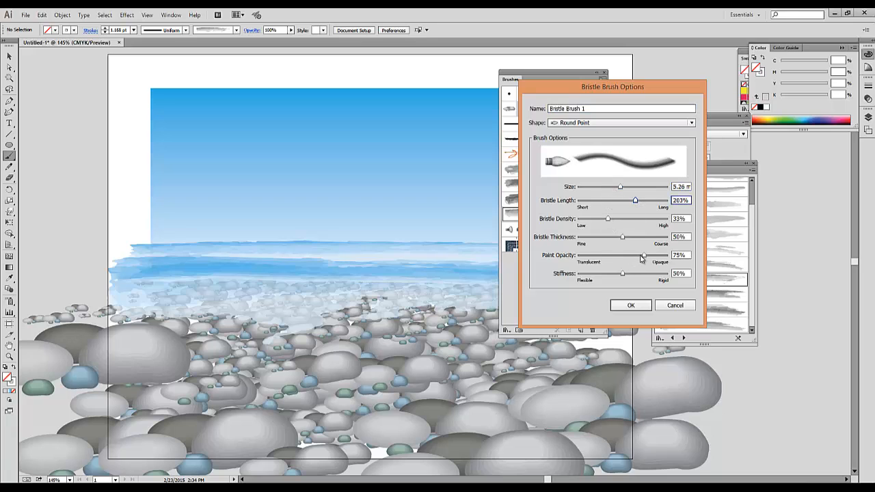
pyautogui.moveTo(641, 258); pyautogui.dragTo(622, 257)
pyautogui.click(630, 305)
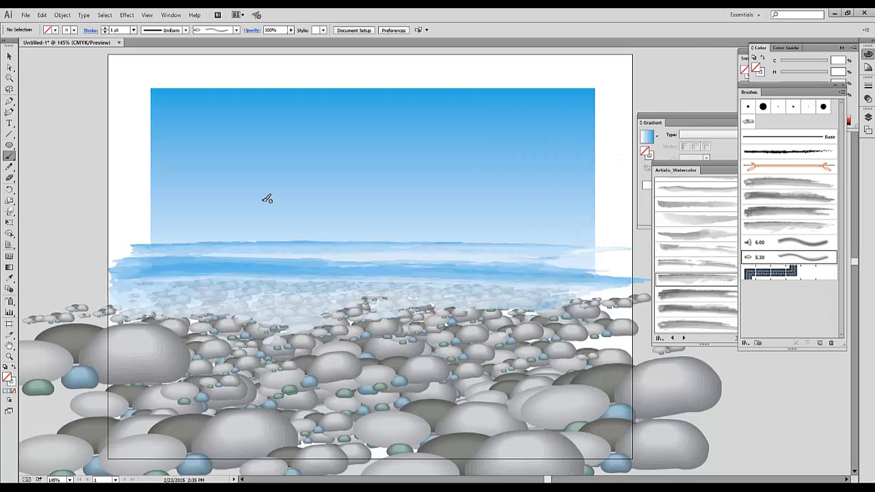
pyautogui.moveTo(172, 199)
pyautogui.mouseDown()
pyautogui.moveTo(463, 199)
pyautogui.moveTo(242, 207)
pyautogui.moveTo(84, 195)
pyautogui.moveTo(506, 182)
pyautogui.moveTo(608, 192)
pyautogui.moveTo(495, 203)
pyautogui.moveTo(136, 185)
pyautogui.moveTo(372, 138)
pyautogui.moveTo(560, 170)
pyautogui.mouseUp()
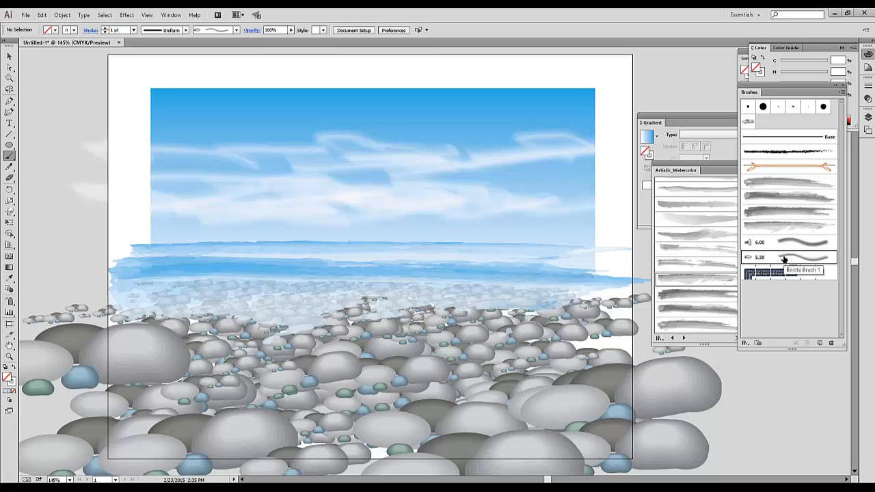
# Set the bristle brush to 6.45 mm size, 32% paint opacity and 16% bristle thickness, applying the changes to the existing cloud strokes.
pyautogui.doubleClick(784, 258)
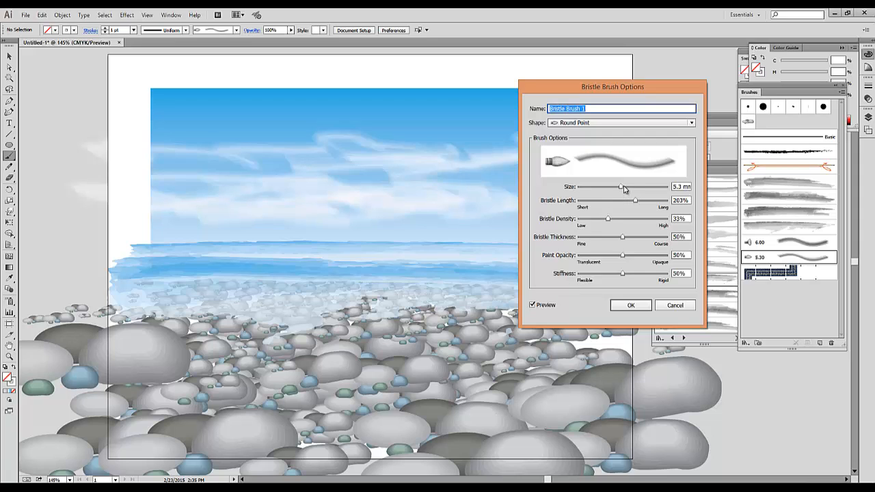
pyautogui.moveTo(622, 187); pyautogui.dragTo(632, 188)
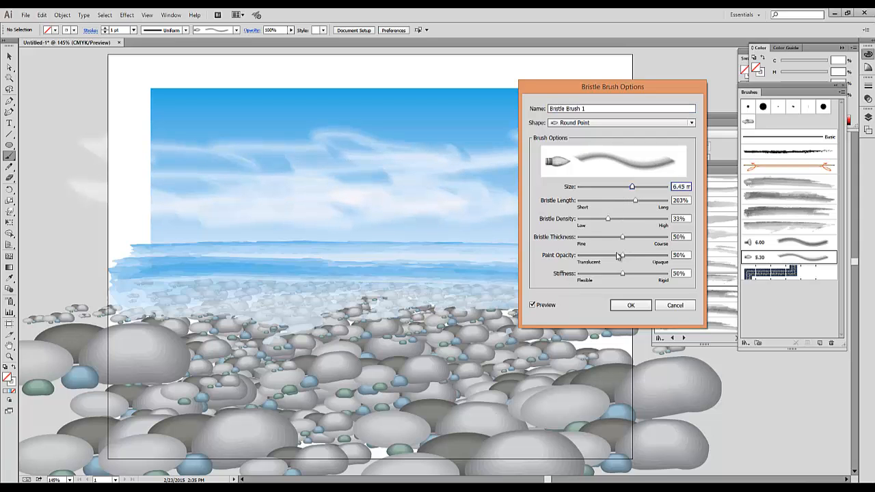
pyautogui.moveTo(613, 257); pyautogui.dragTo(609, 256)
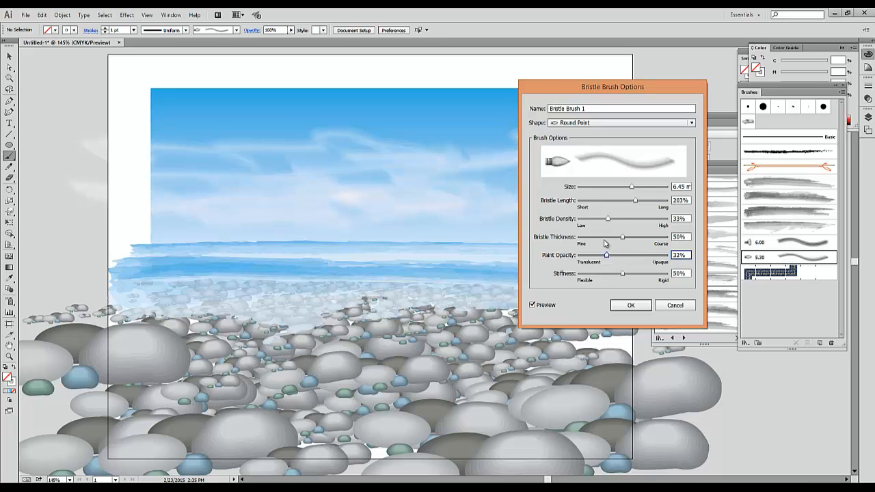
pyautogui.moveTo(609, 237); pyautogui.dragTo(594, 240)
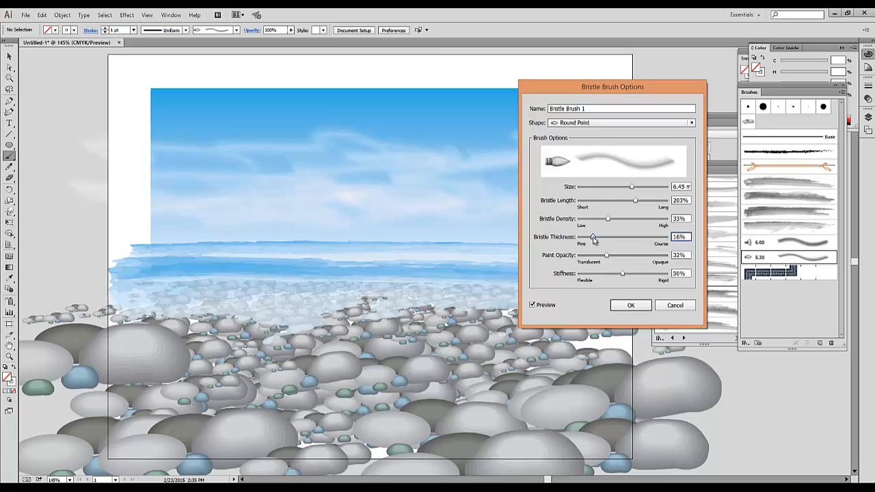
pyautogui.click(624, 305)
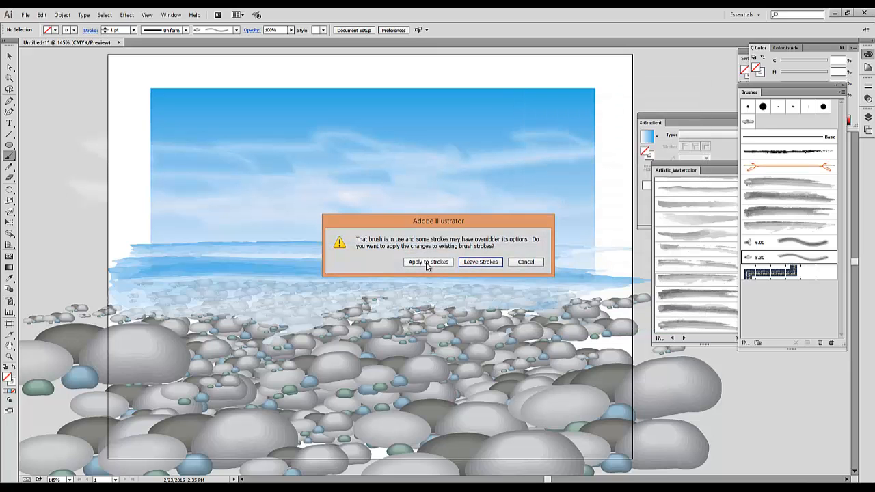
pyautogui.click(430, 264)
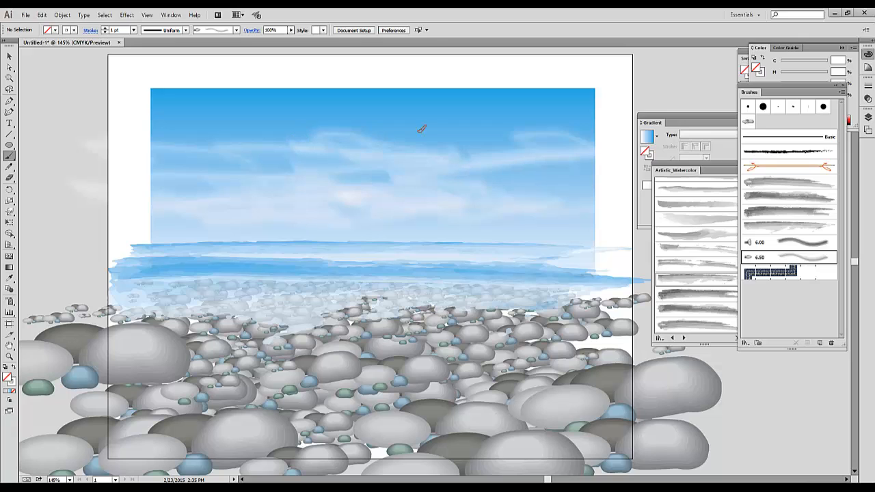
# Paint more soft white cloud strokes across the upper sky and above the horizon.
pyautogui.moveTo(188, 119); pyautogui.dragTo(308, 123)
pyautogui.moveTo(366, 189); pyautogui.dragTo(578, 175)
pyautogui.moveTo(487, 197); pyautogui.dragTo(602, 207)
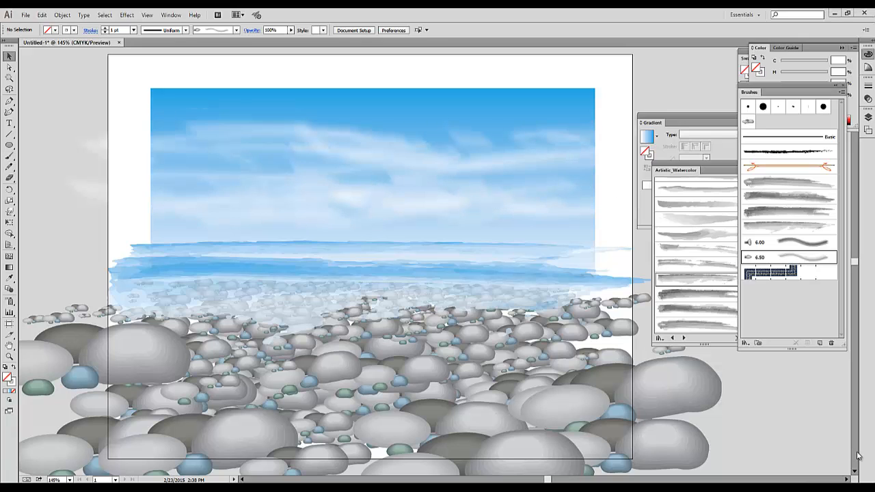
# Unlock all objects, group the entire illustration, and deselect it.
pyautogui.click(63, 14)
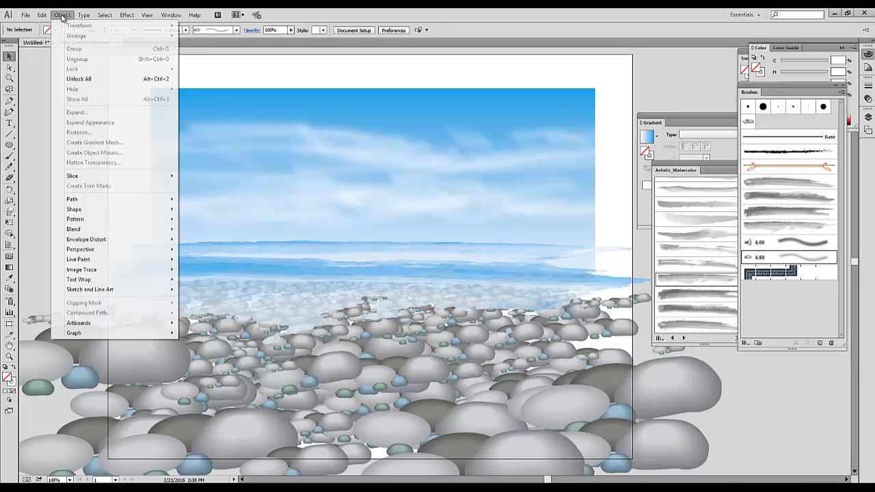
pyautogui.click(84, 83)
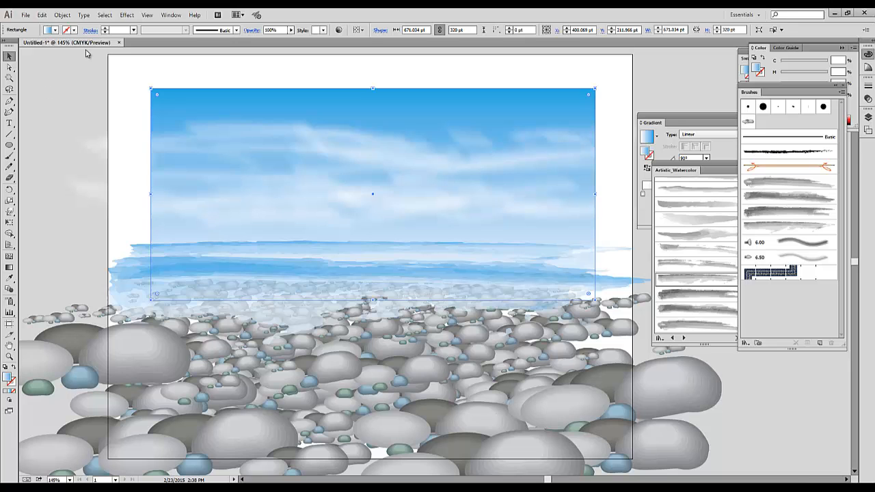
pyautogui.click(105, 15)
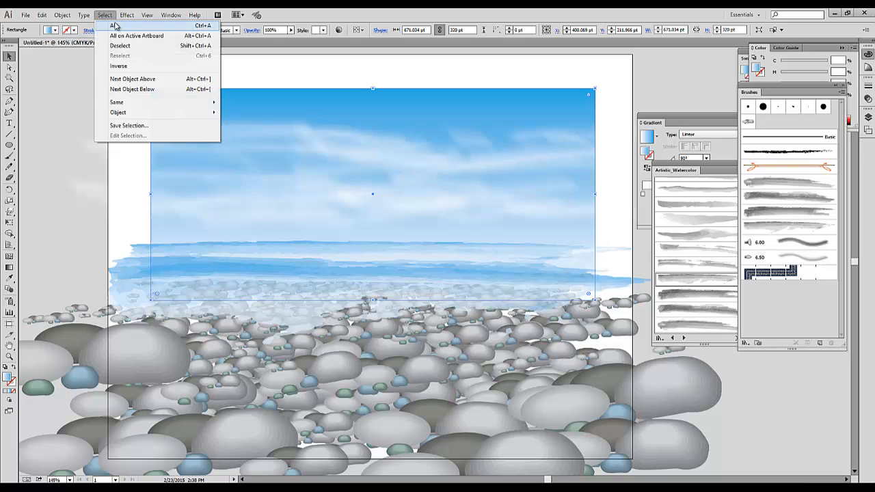
pyautogui.click(111, 27)
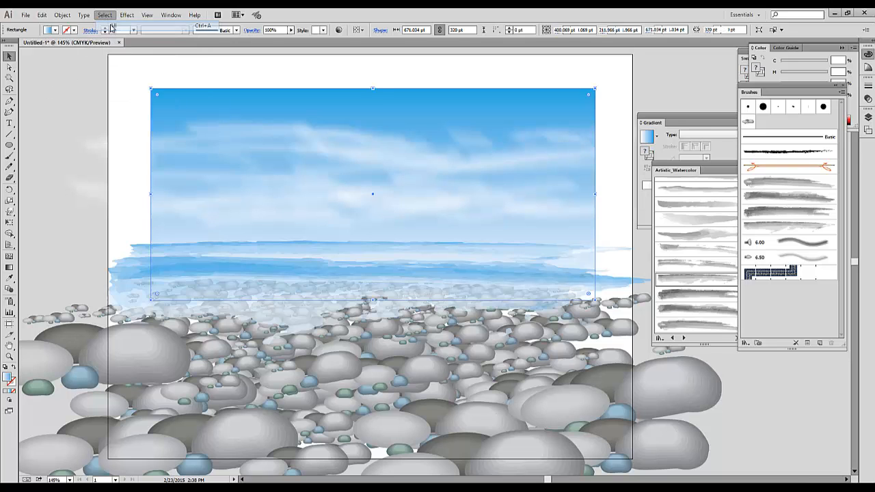
pyautogui.click(62, 15)
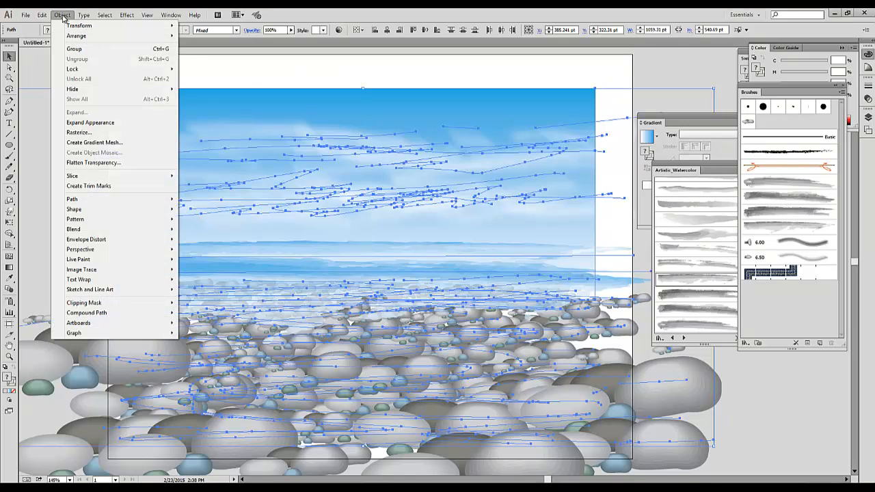
pyautogui.click(88, 49)
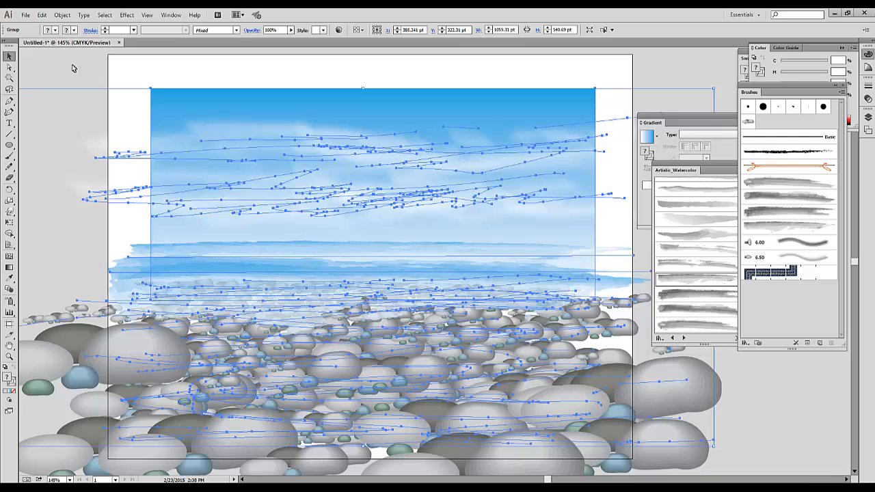
pyautogui.click(73, 68)
# Draw a rectangle about 655 by 503 pt over the scene, just inside the sky's edges, and fill it white.
pyautogui.moveTo(9, 145); pyautogui.dragTo(53, 145)
pyautogui.moveTo(155, 93); pyautogui.dragTo(589, 426)
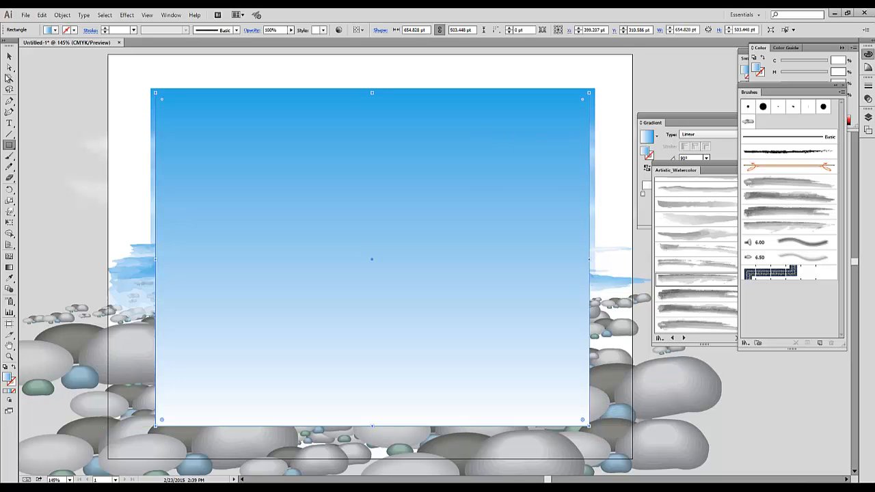
pyautogui.click(55, 29)
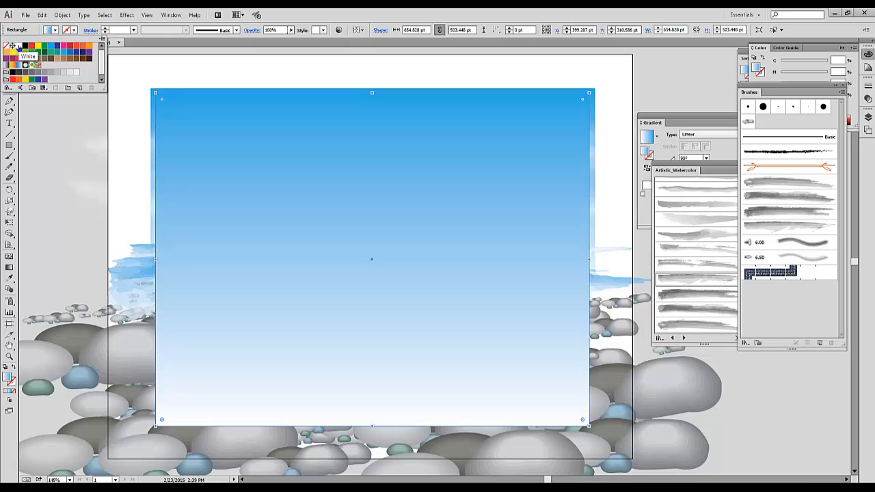
pyautogui.click(19, 47)
pyautogui.click(107, 145)
pyautogui.click(152, 147)
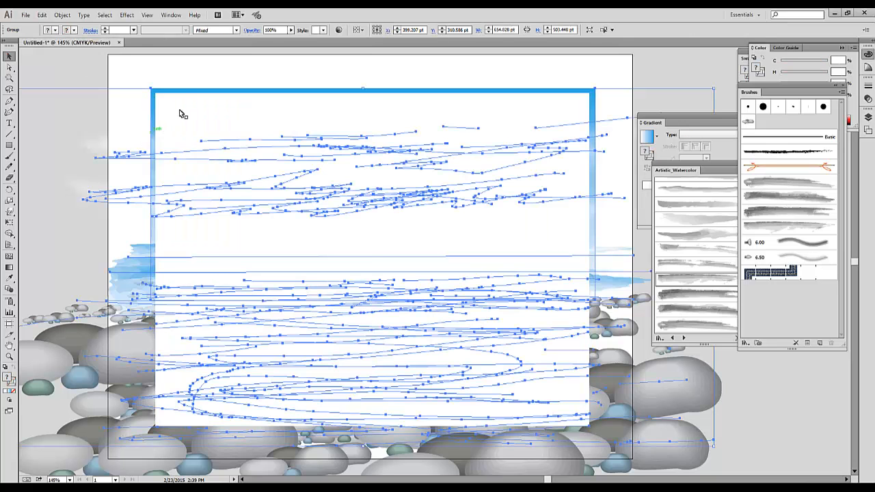
pyautogui.click(152, 75)
# Select everything and make a clipping mask that crops the scene to the white rectangle.
pyautogui.click(105, 15)
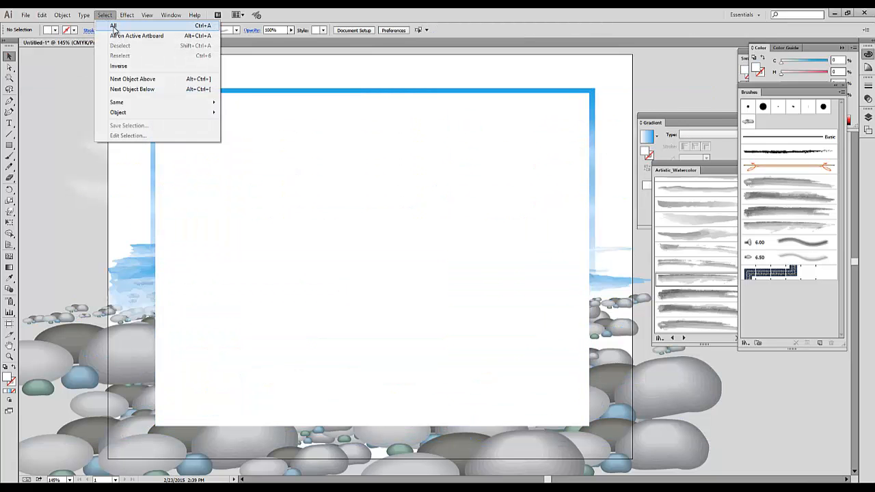
pyautogui.click(113, 26)
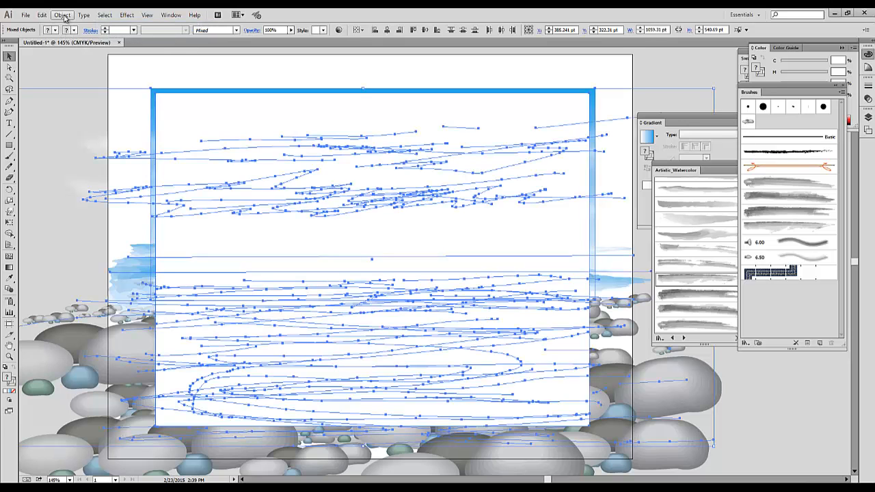
pyautogui.click(62, 15)
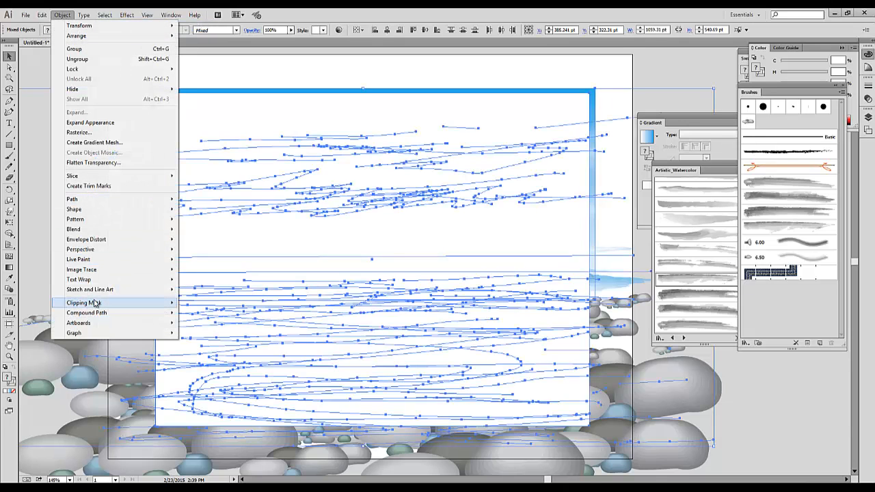
pyautogui.moveTo(114, 307)
pyautogui.click(198, 303)
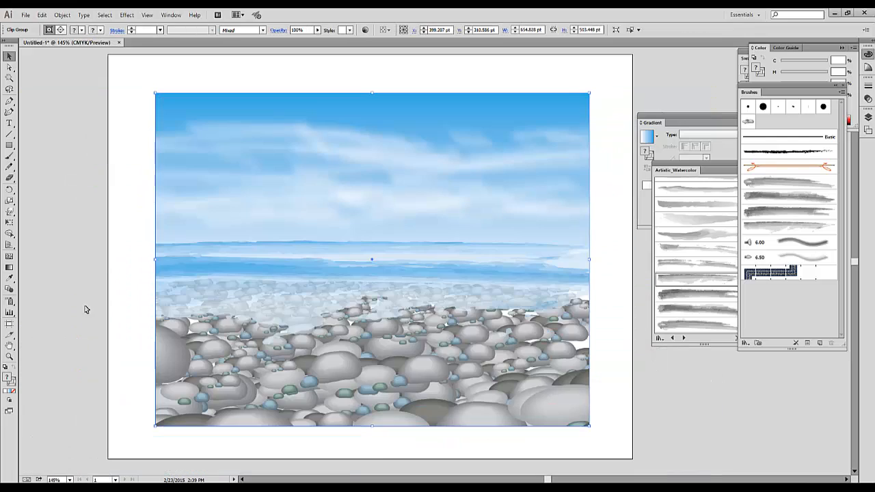
pyautogui.click(77, 290)
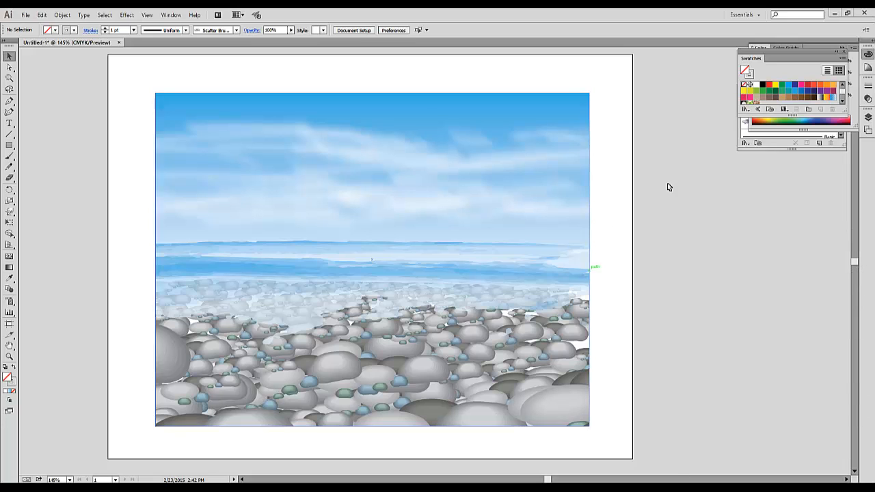
# Place the Artwork 74 ship from My Library on the water, enlarge it to about 178 by 172 pt, and shift it slightly left.
pyautogui.click(770, 110)
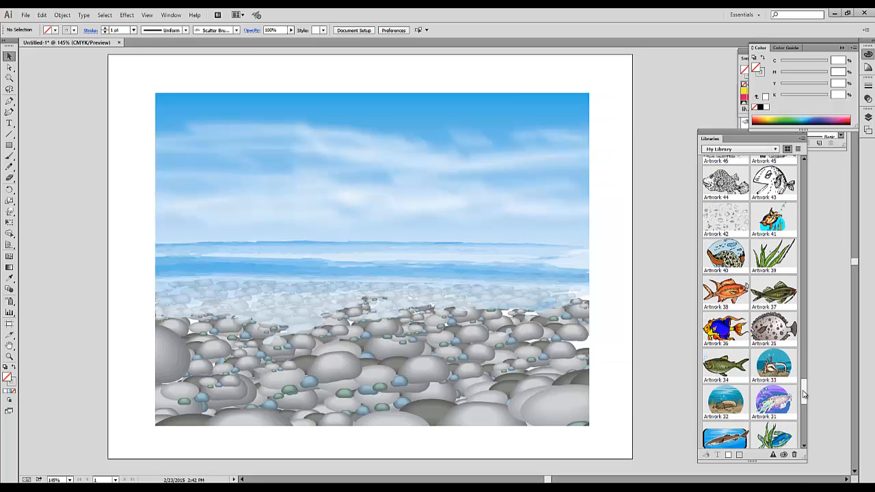
pyautogui.moveTo(804, 394); pyautogui.dragTo(804, 334)
pyautogui.moveTo(727, 294); pyautogui.dragTo(352, 244)
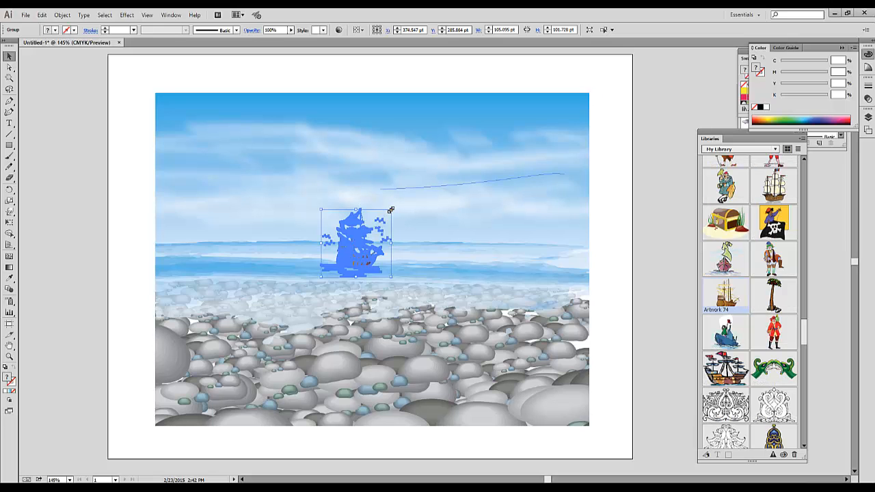
pyautogui.moveTo(390, 210); pyautogui.dragTo(440, 163)
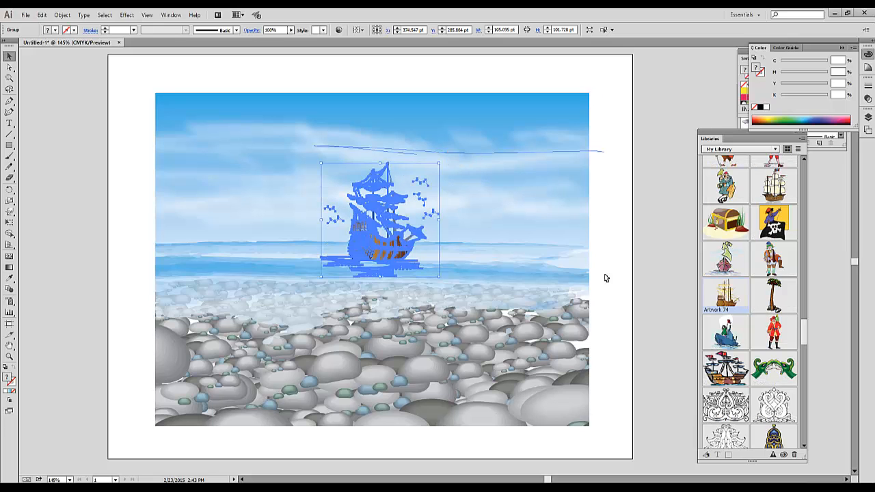
pyautogui.click(652, 244)
pyautogui.moveTo(384, 244); pyautogui.dragTo(370, 243)
pyautogui.moveTo(490, 276); pyautogui.dragTo(489, 277)
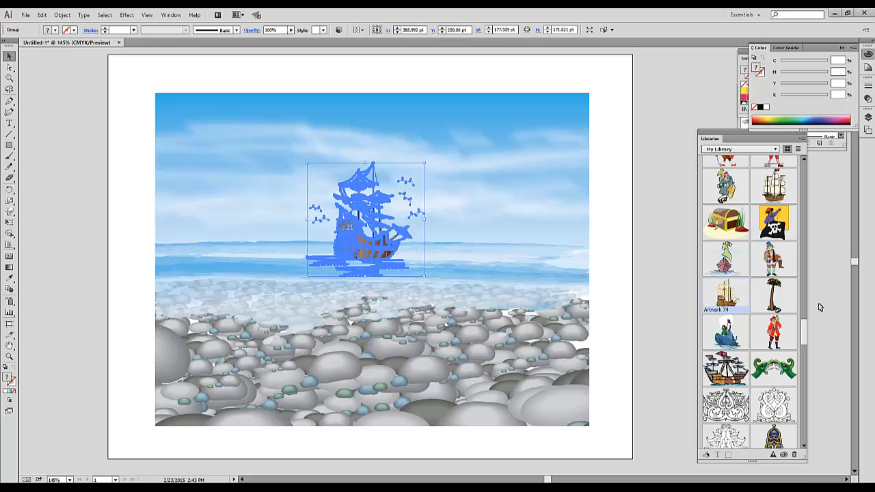
pyautogui.click(640, 285)
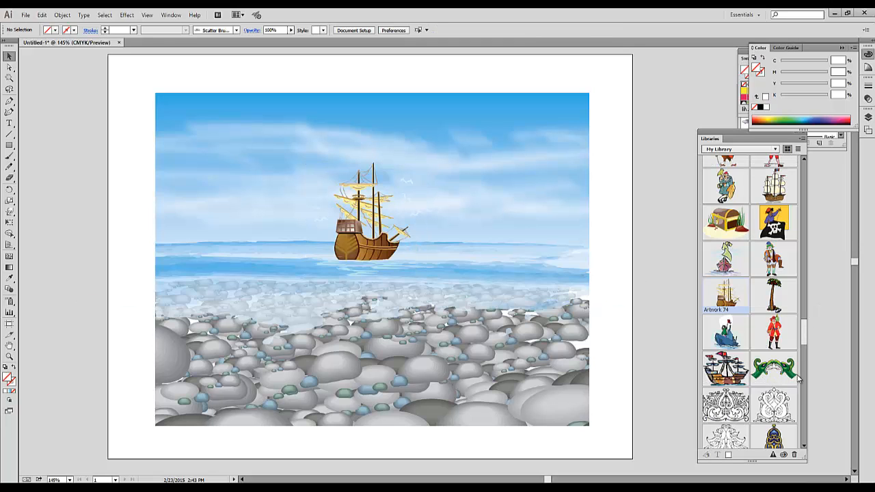
# Place the Artwork 14 bird from My Library in the sky right of the ship, scale it down, and deselect it.
pyautogui.moveTo(805, 333); pyautogui.dragTo(805, 431)
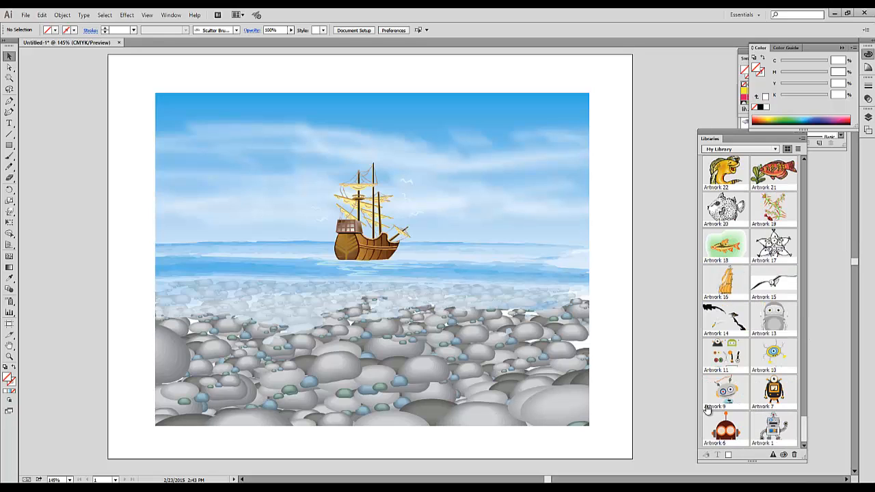
pyautogui.moveTo(723, 321); pyautogui.dragTo(539, 145)
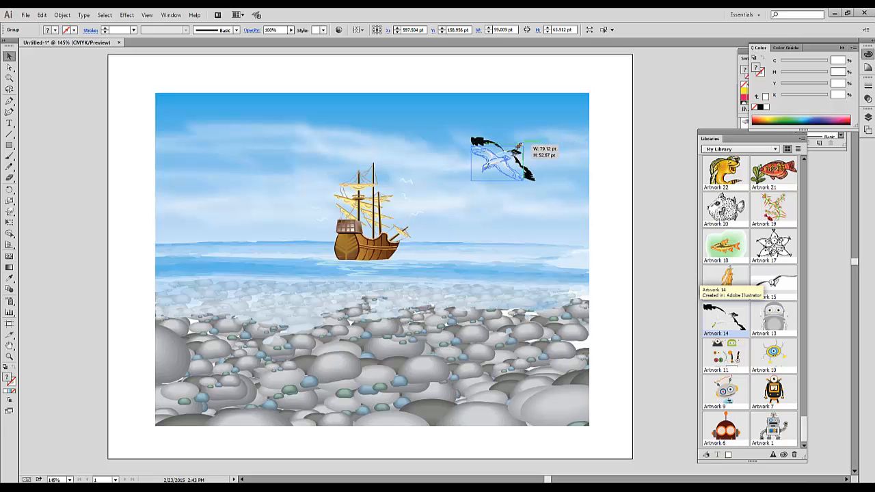
pyautogui.click(613, 155)
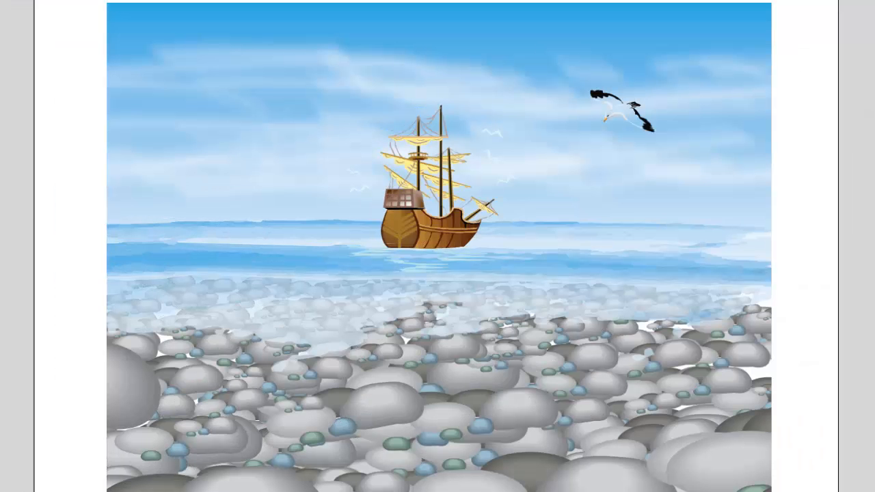